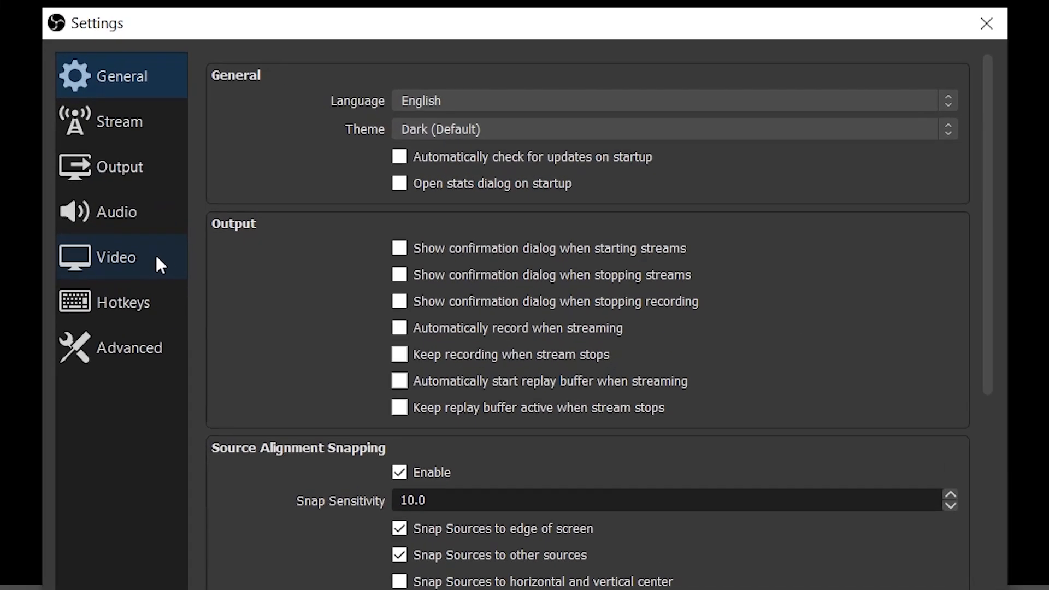
- Set the base canvas resolution in the video settings to 1080x1920
click(320, 224)
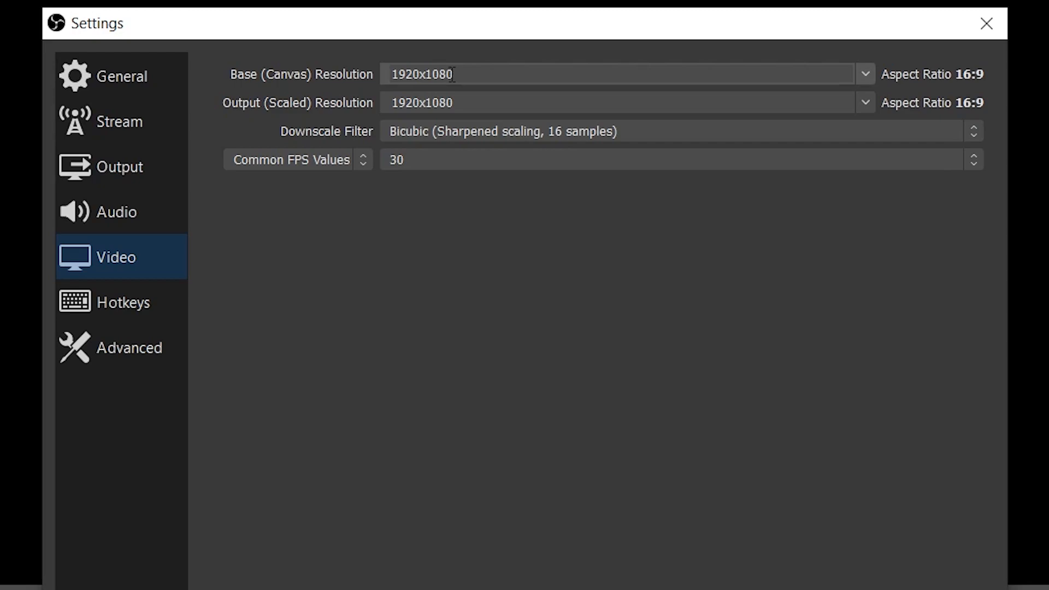
drag(422, 77, 376, 83)
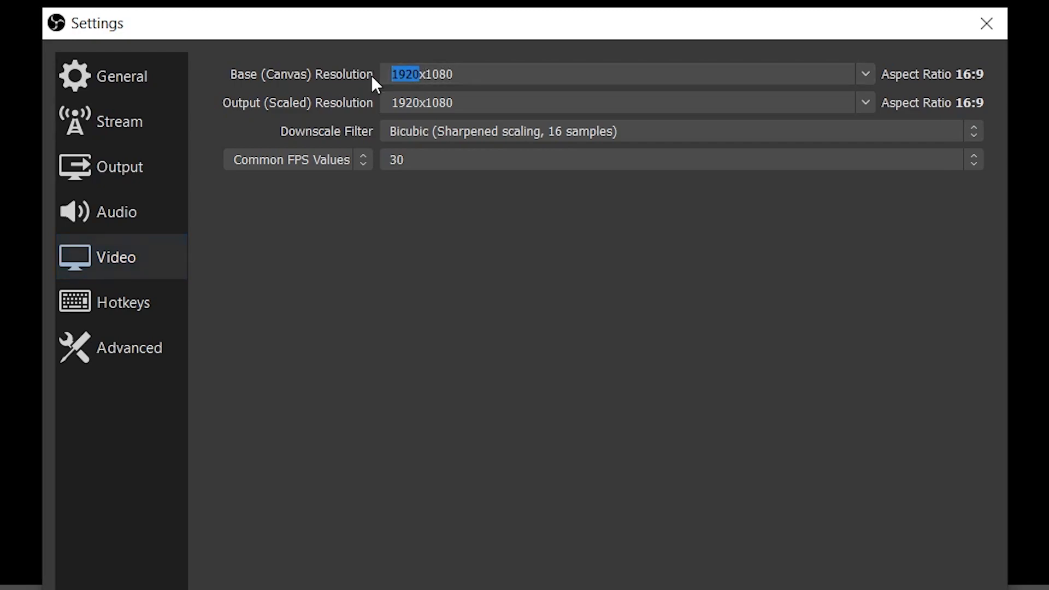
text(1080)
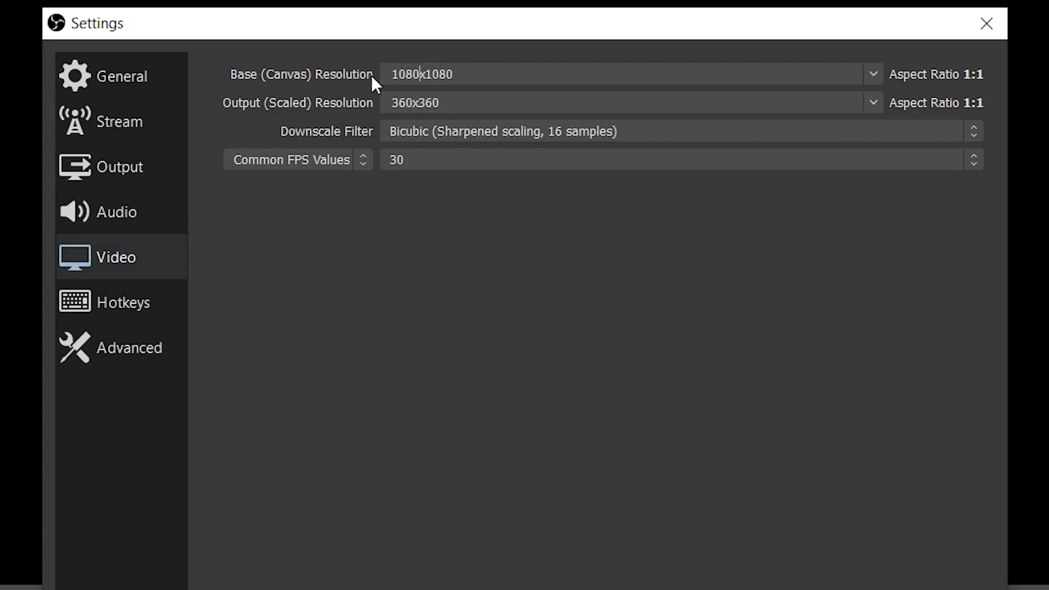
drag(478, 75, 428, 73)
text(1)
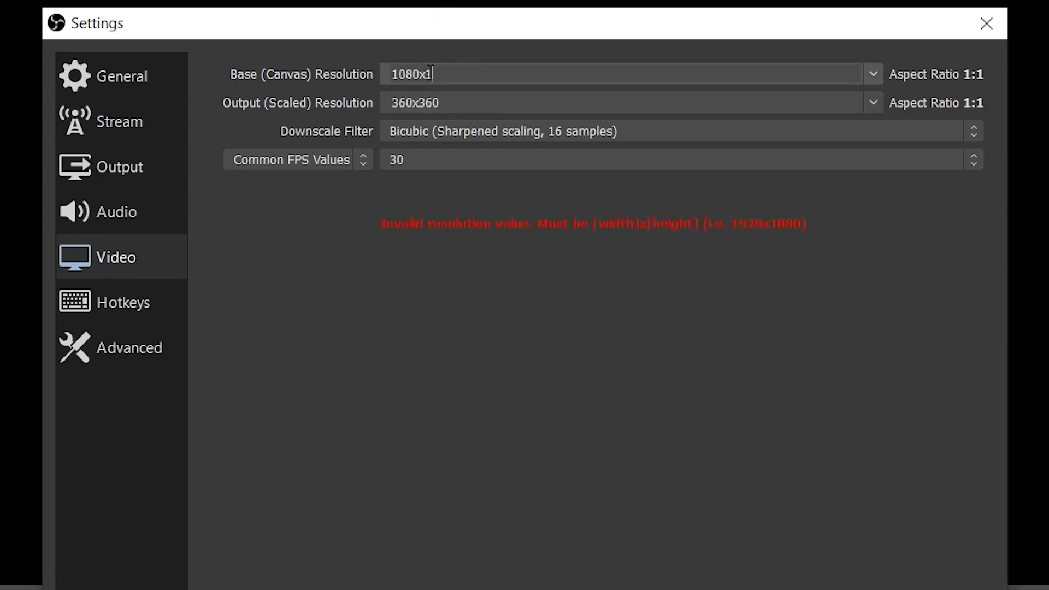
text(920)
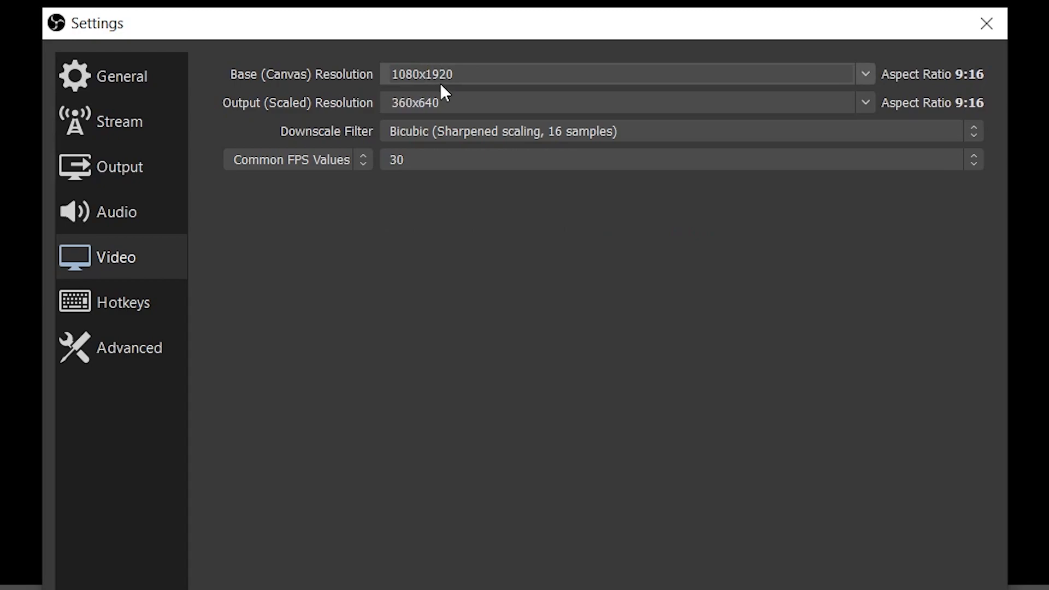
- Choose 360x640 as the output scaled resolution and apply the video settings
click(865, 103)
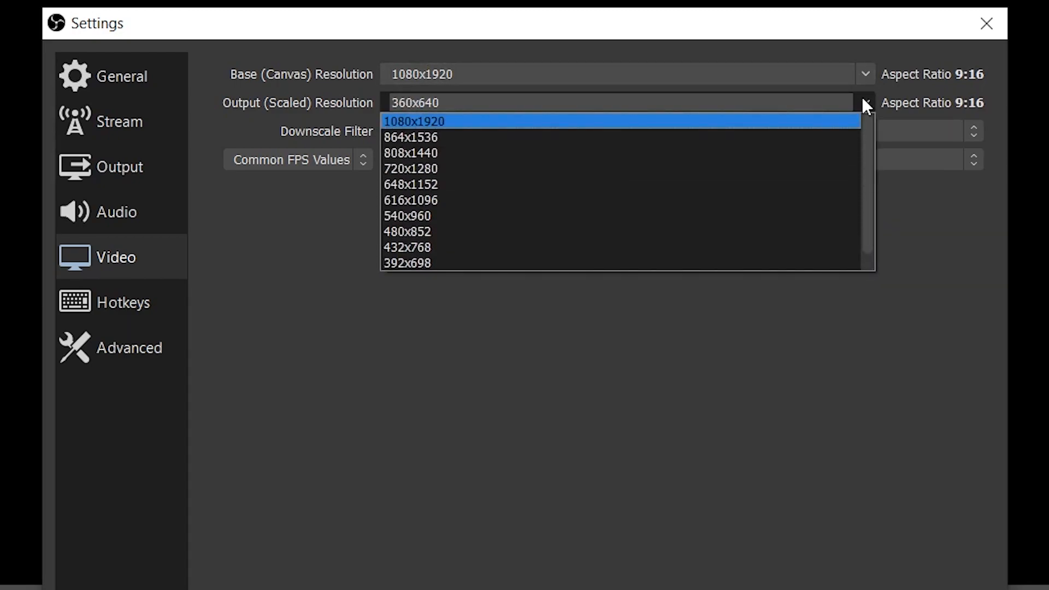
scroll(508, 153, down, 1)
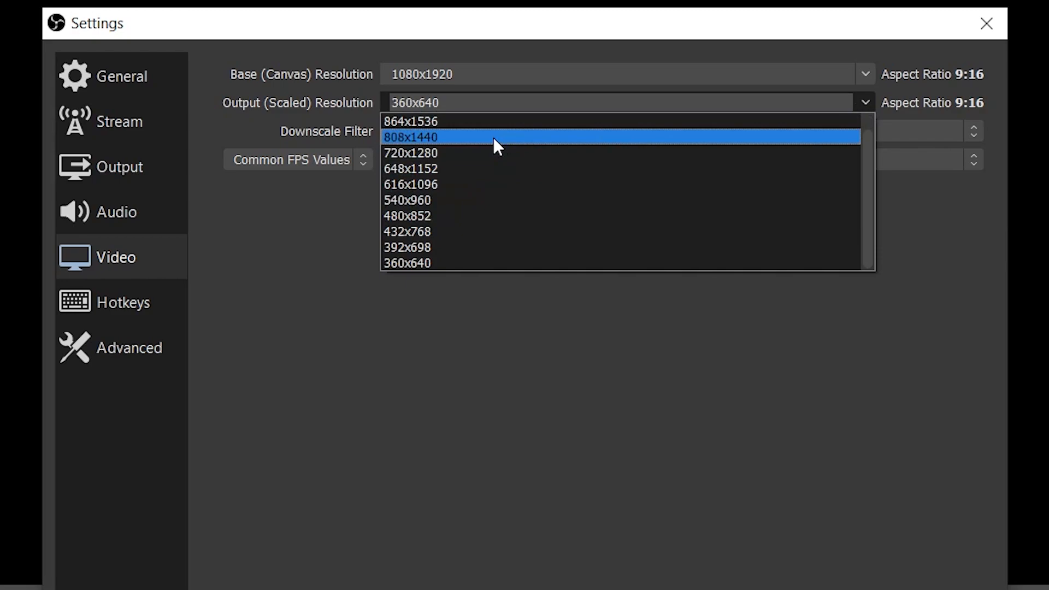
click(459, 265)
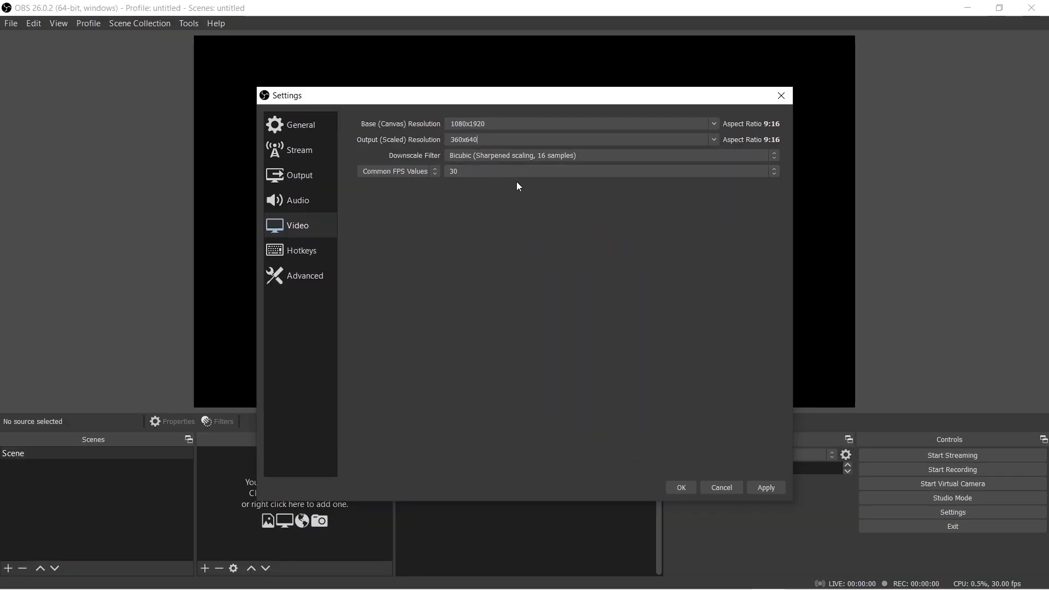
click(767, 493)
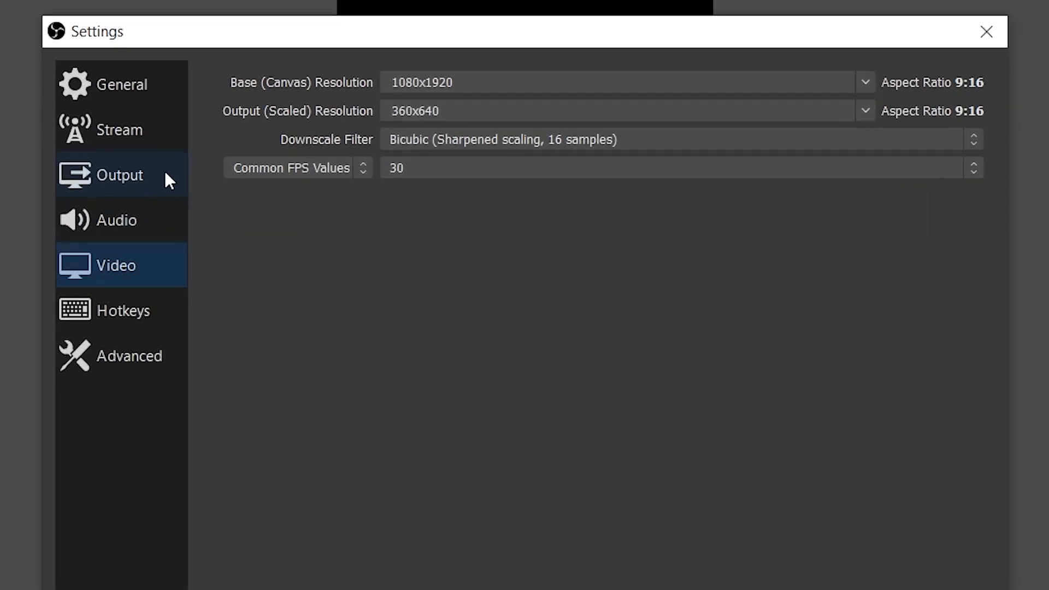
- Set the streaming output to a video bitrate of 300 Kbps and an audio bitrate of 128, and save the settings
click(327, 178)
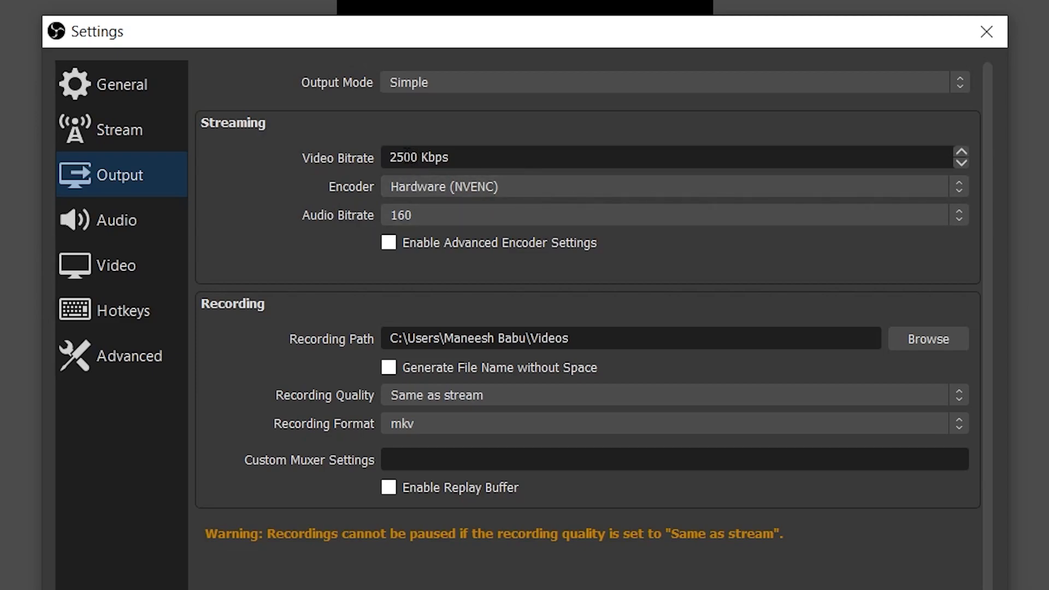
drag(403, 158, 370, 154)
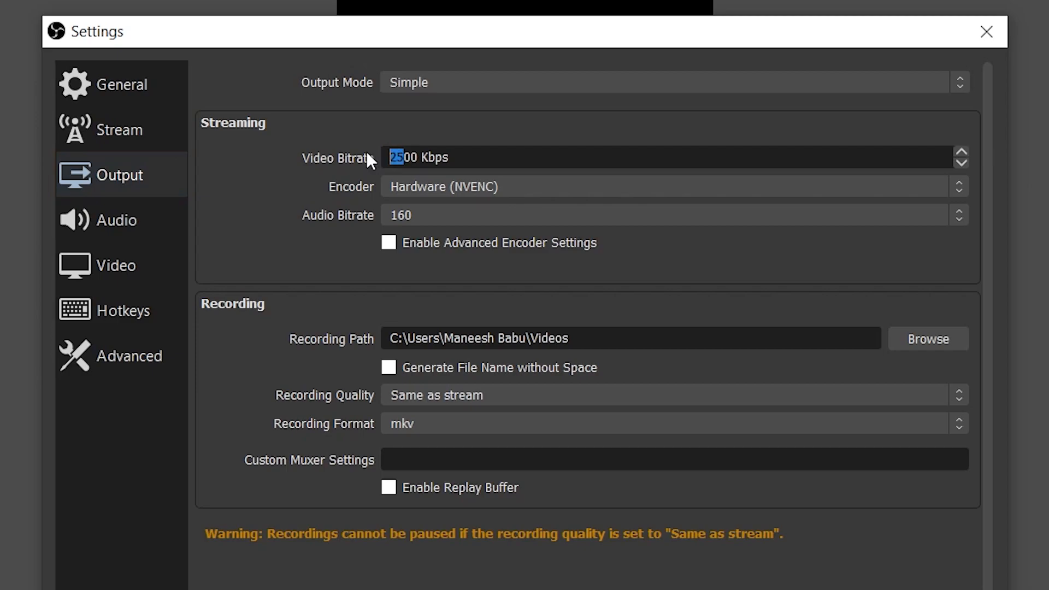
text(3)
click(426, 209)
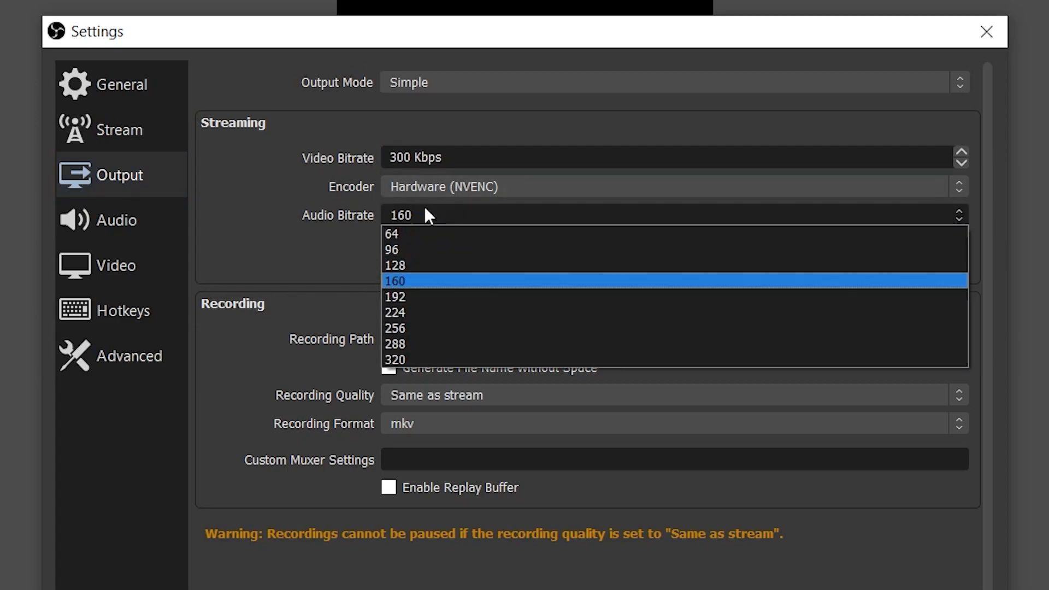
click(427, 266)
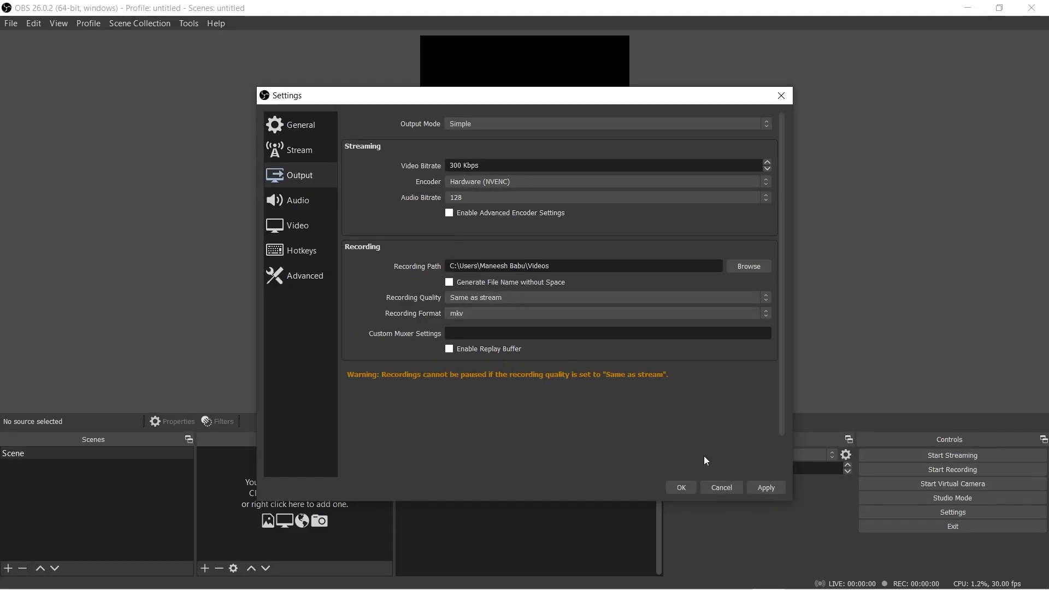
click(671, 487)
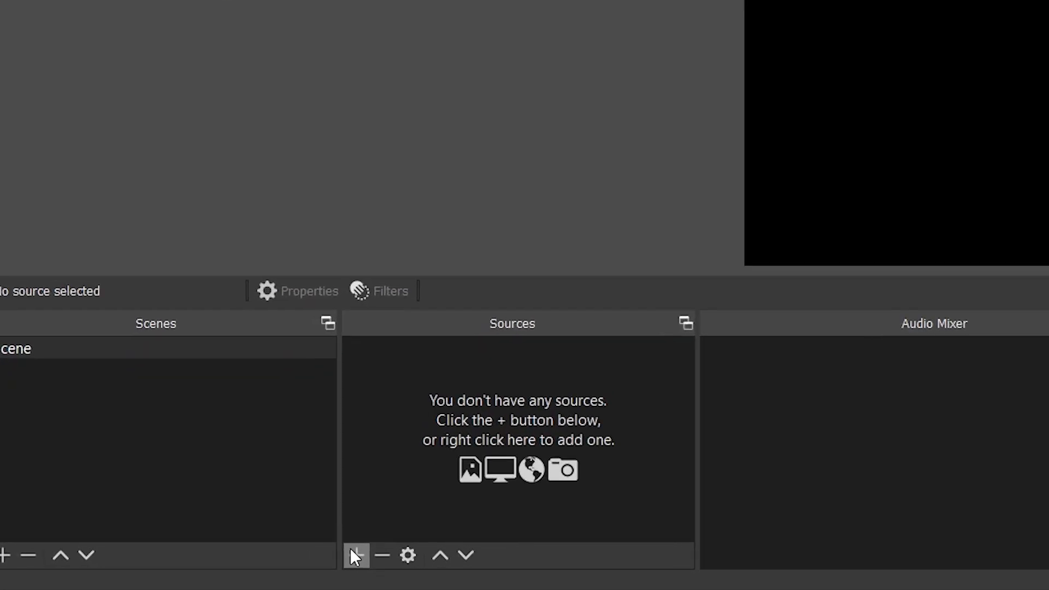
- Add a new Display Capture source for Display 1: 1920x1080 with Capture Cursor enabled
click(205, 568)
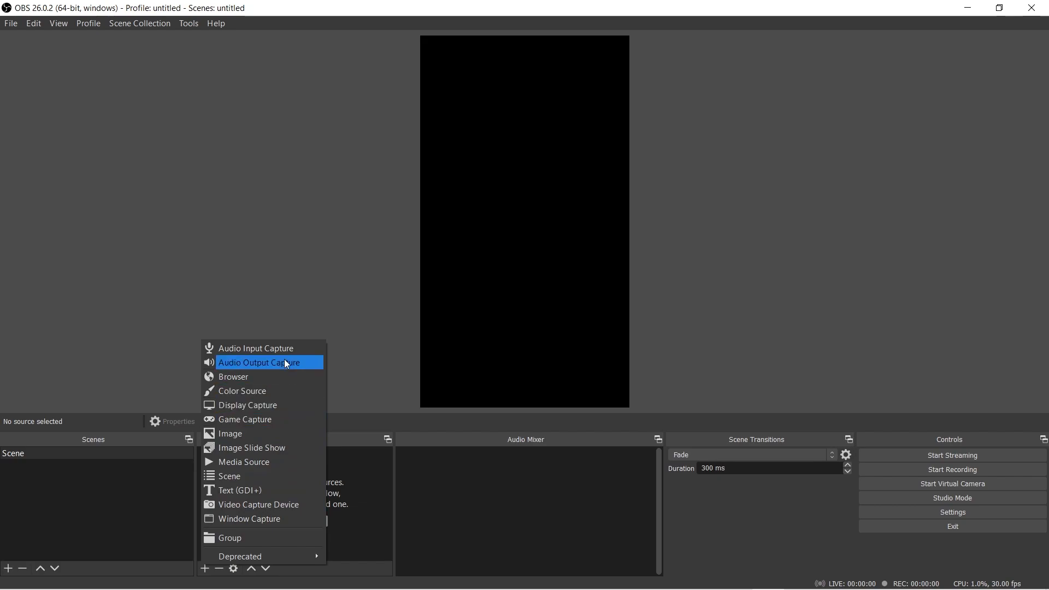
click(283, 405)
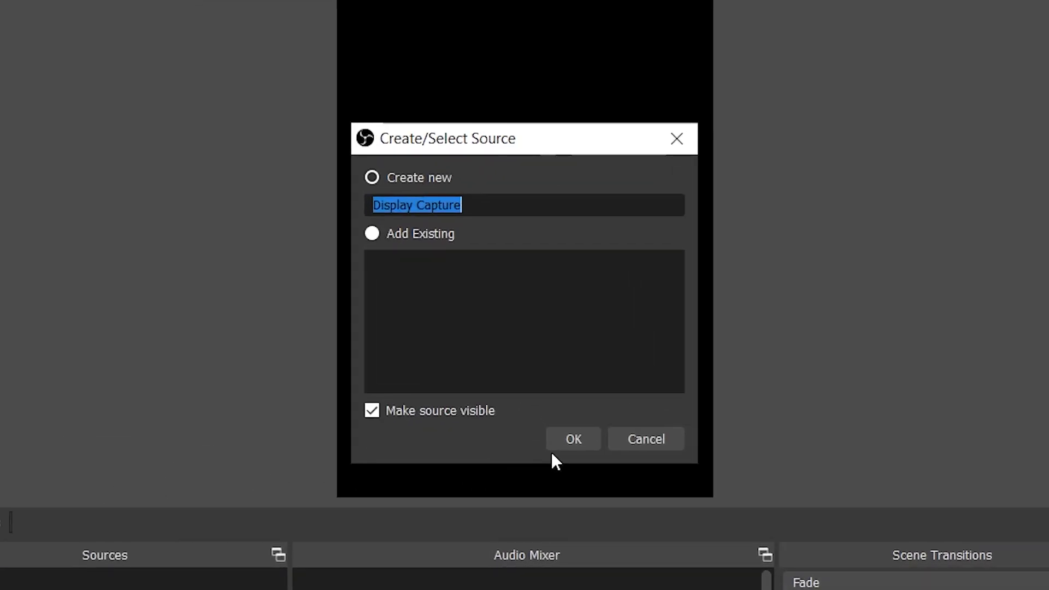
click(568, 443)
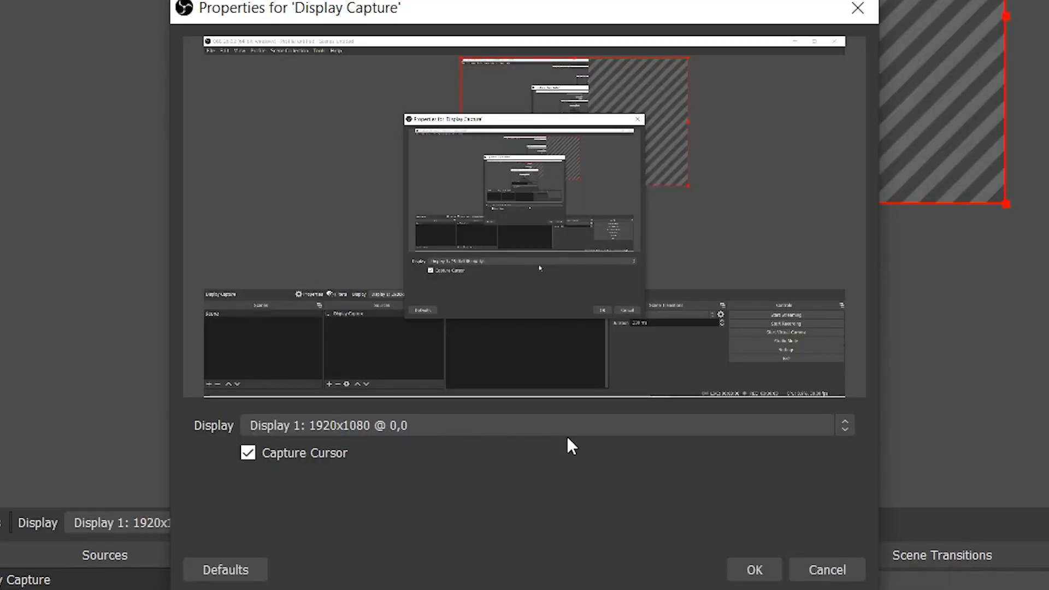
click(369, 424)
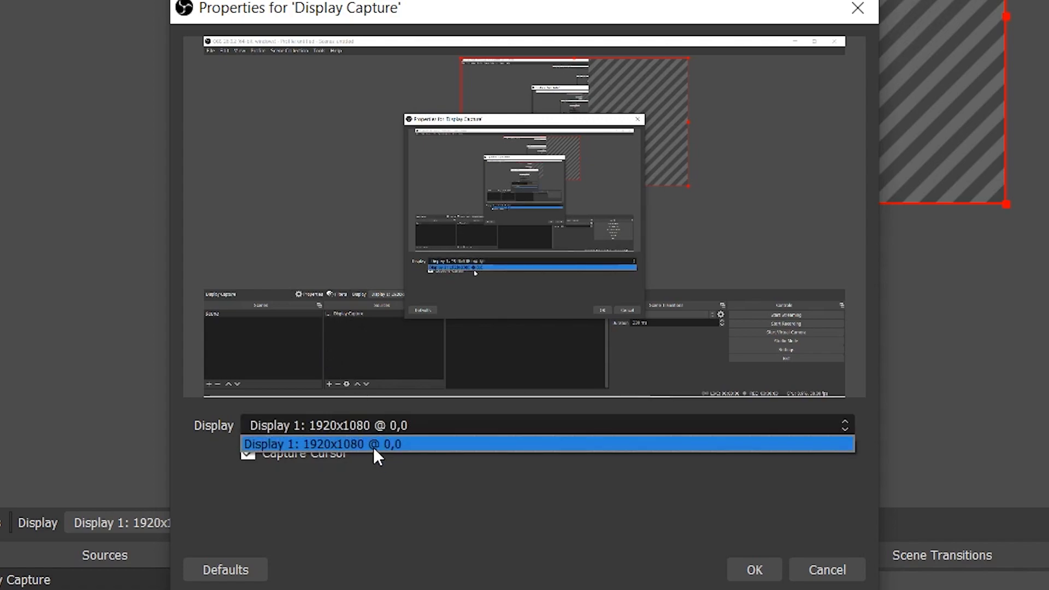
click(370, 444)
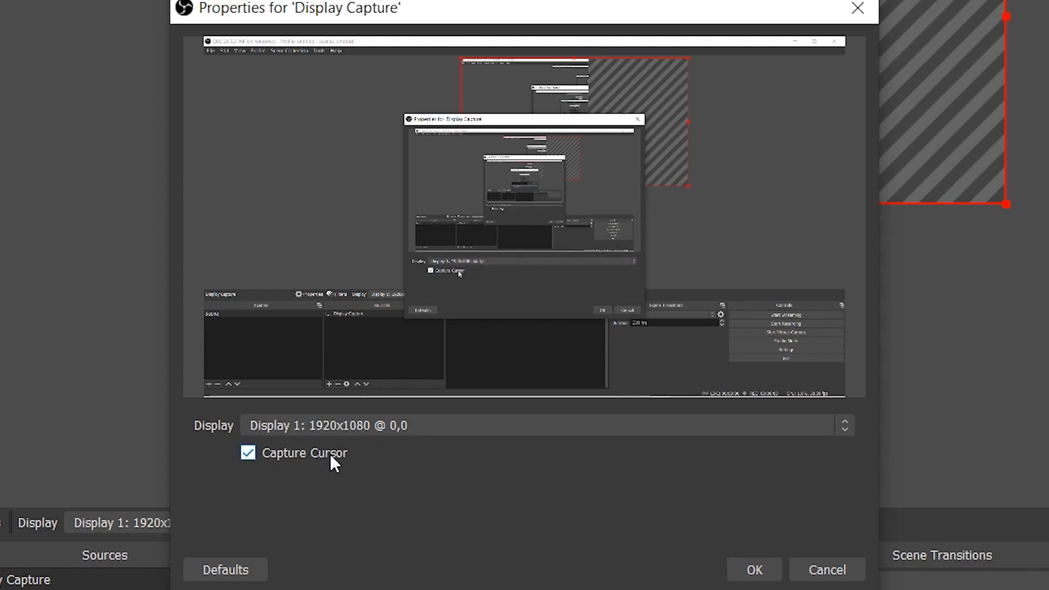
click(755, 570)
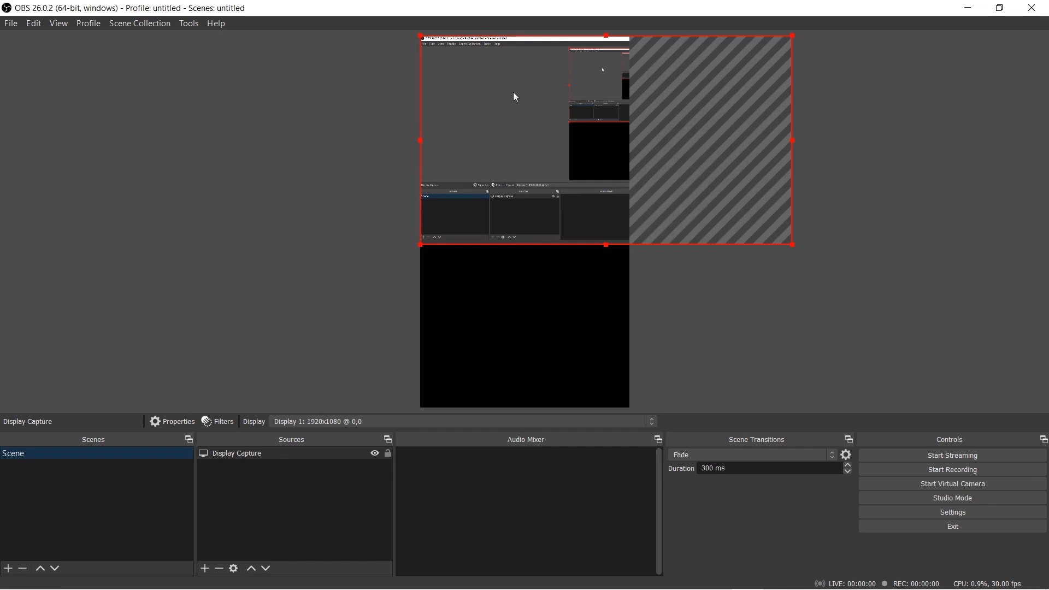
- Scale the display capture to the width of the vertical canvas and place it around the canvas's middle
drag(517, 97, 518, 176)
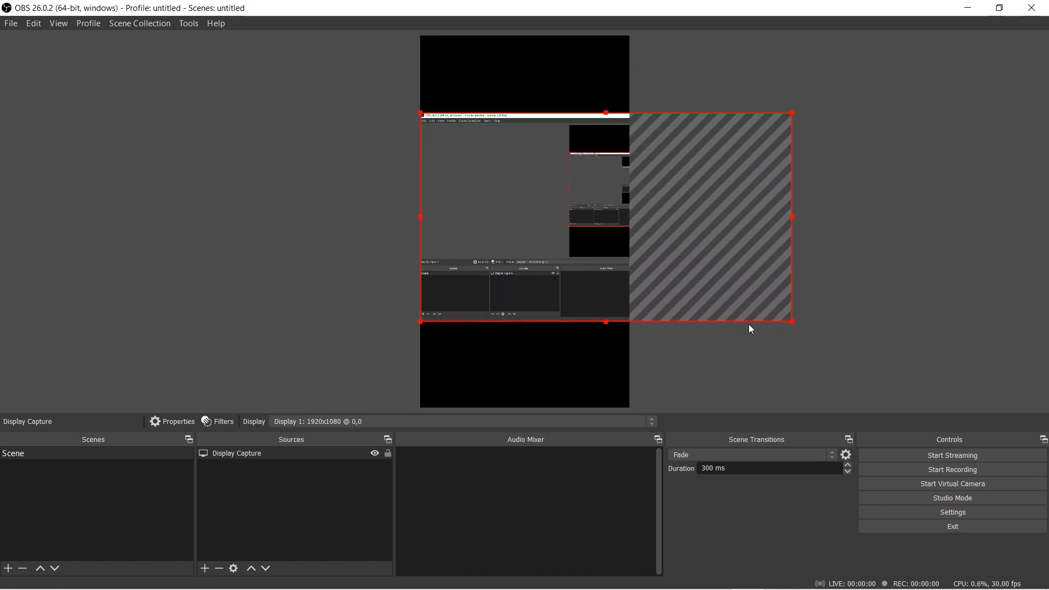
drag(792, 323, 567, 230)
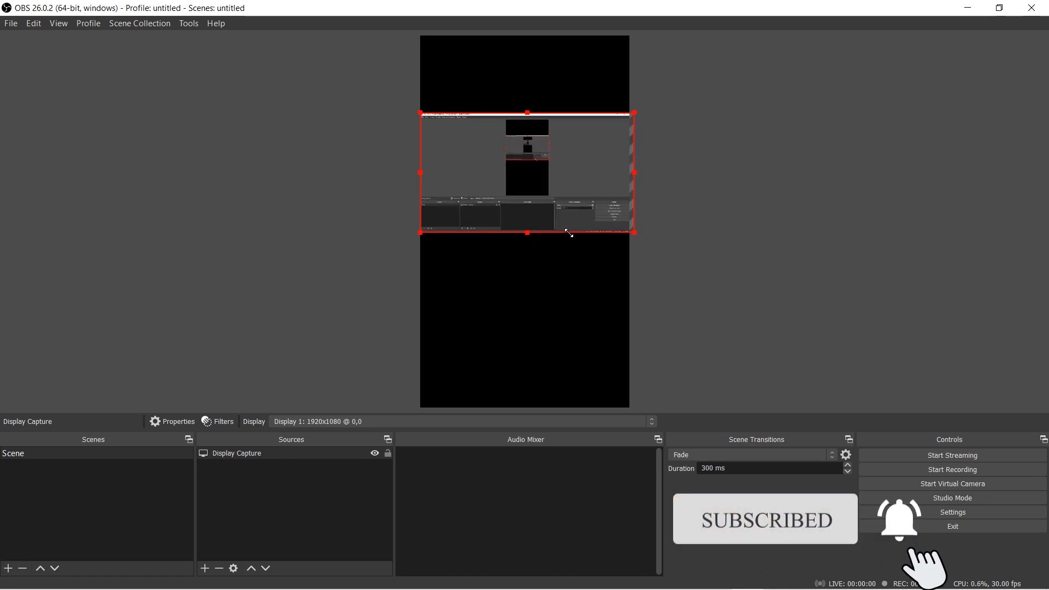
drag(523, 189, 519, 234)
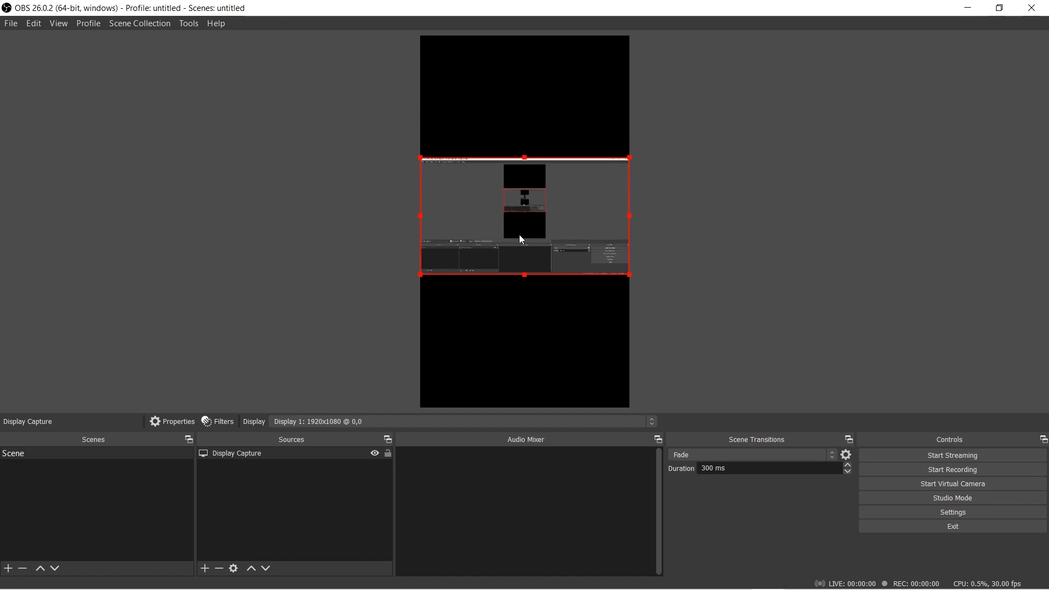
click(300, 499)
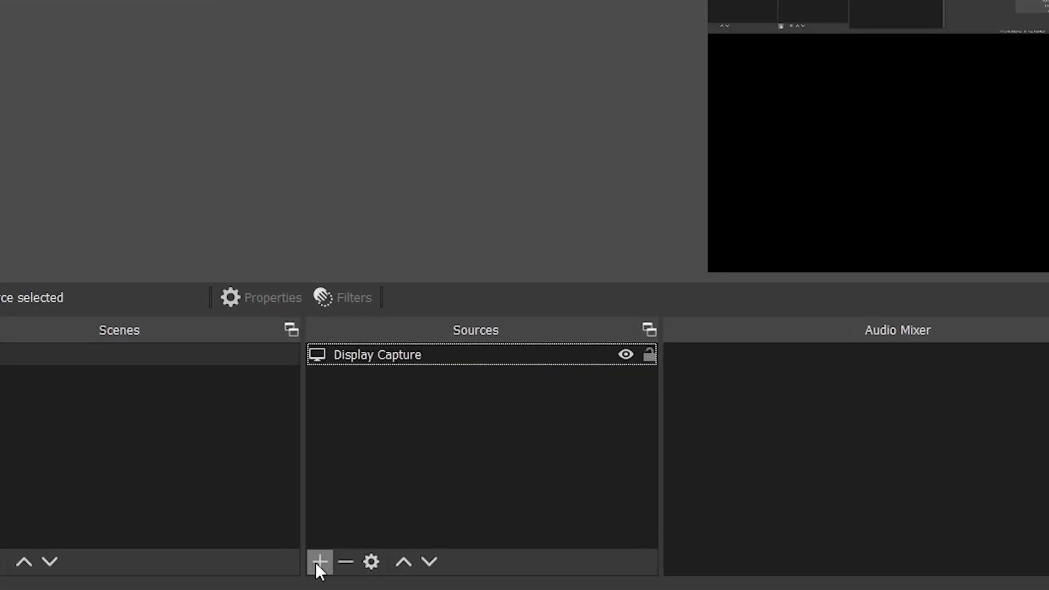
- Add a new Image source using 4a8e7149646adc8fbb0e0c917fecc78f.jpg from the Desktop folder
click(314, 568)
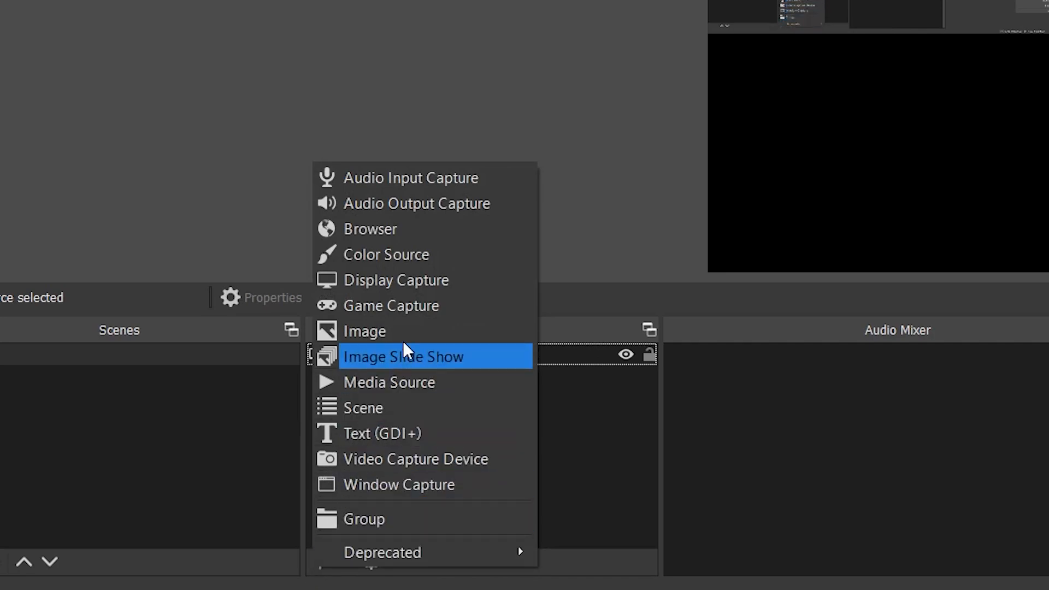
click(439, 328)
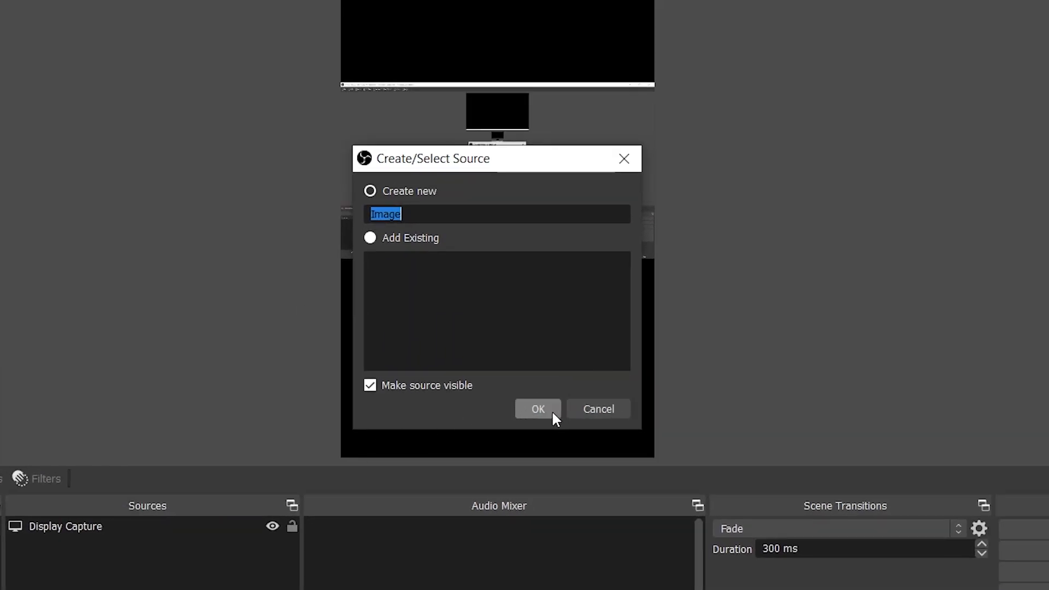
click(553, 414)
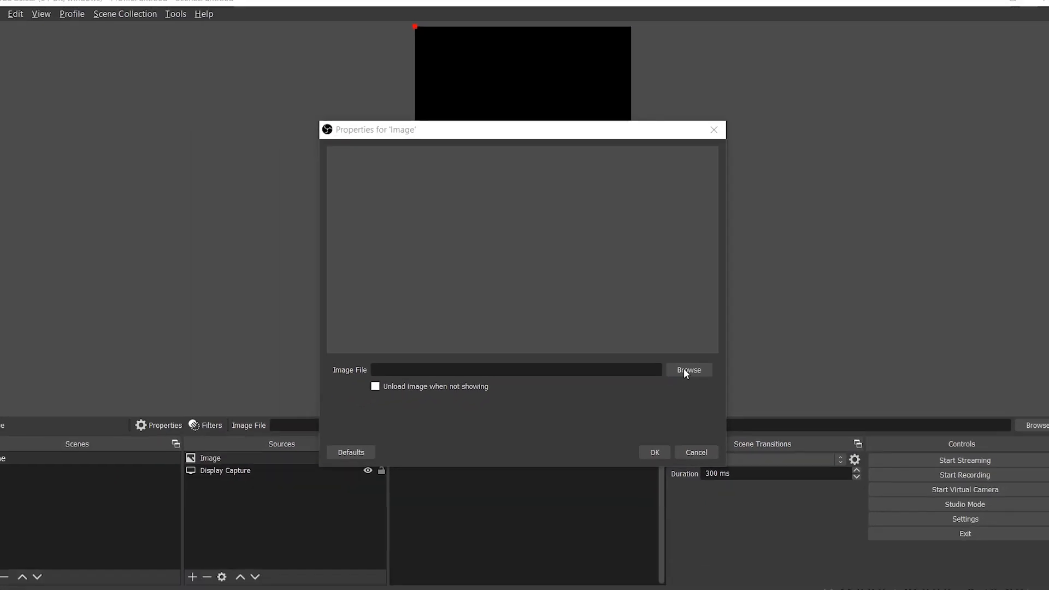
click(735, 398)
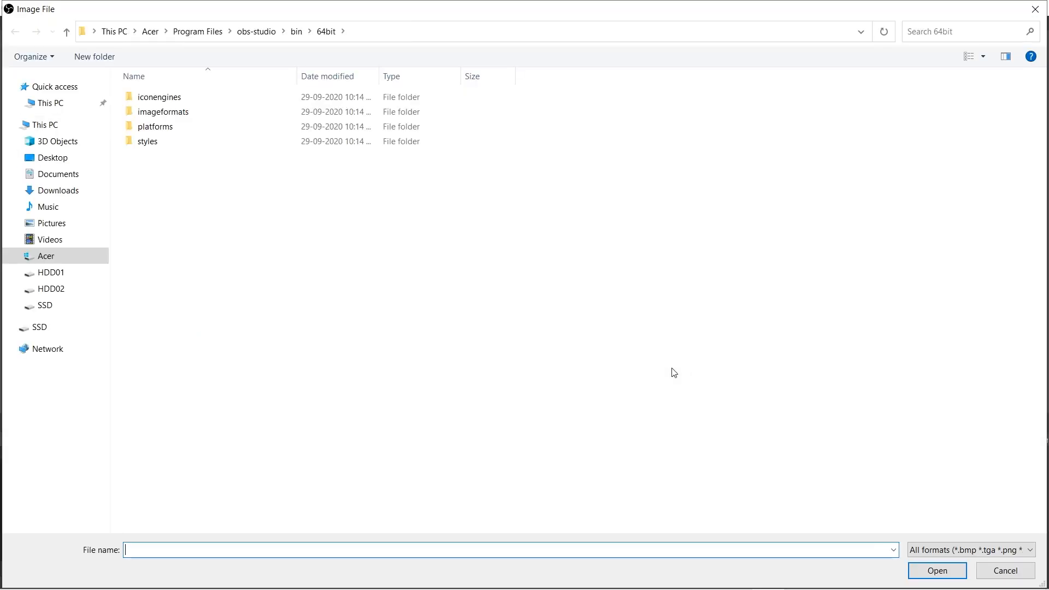
click(78, 162)
click(184, 167)
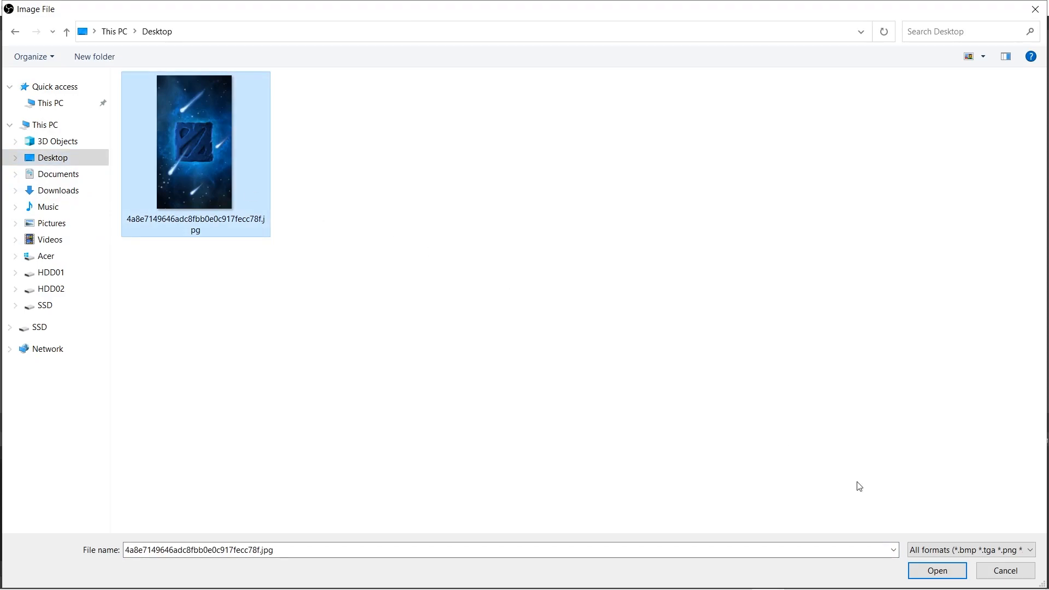
click(937, 570)
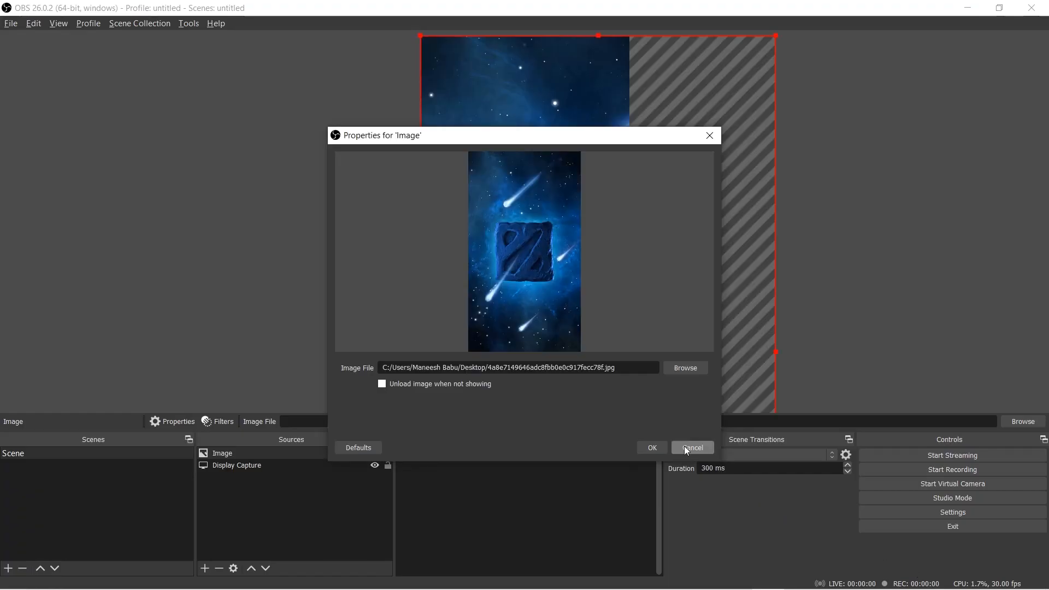
click(656, 447)
- Resize the image to fill the vertical canvas and move it below Display Capture in the source order
drag(776, 349, 635, 348)
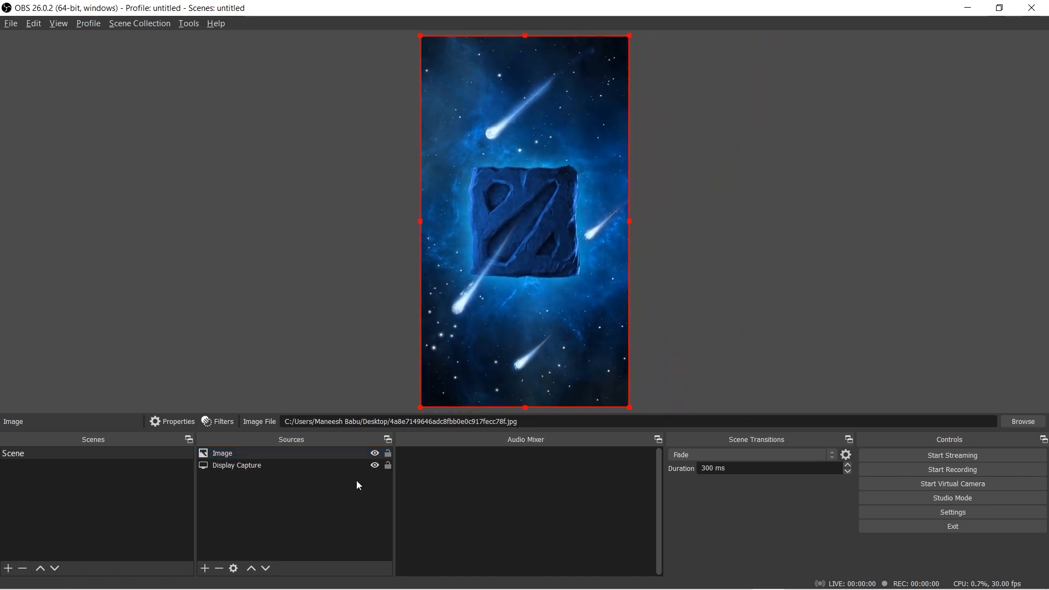
click(278, 495)
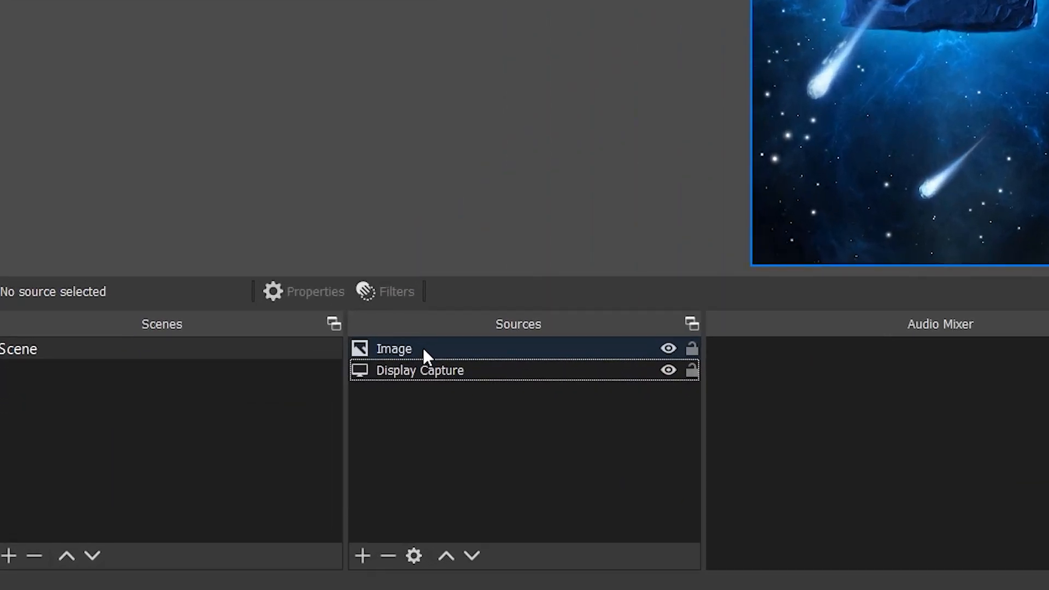
click(237, 454)
drag(424, 352, 421, 407)
click(445, 431)
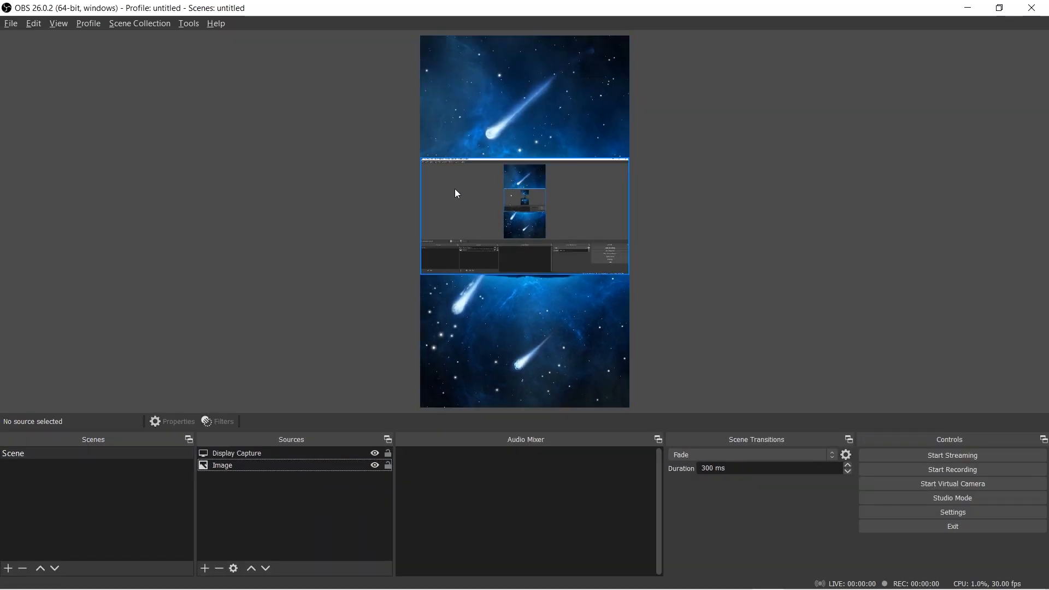
click(205, 568)
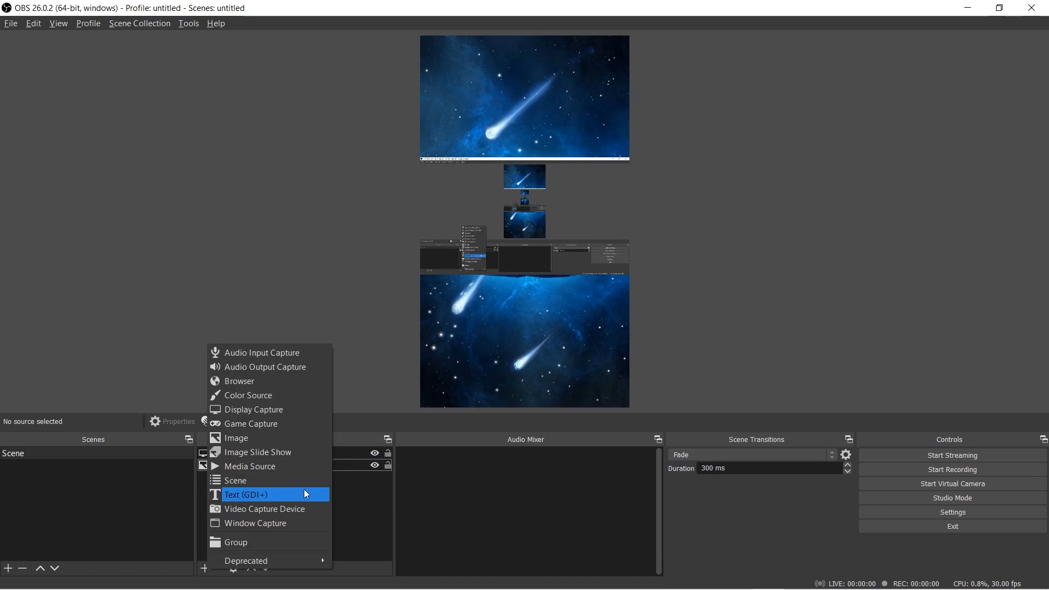
click(339, 506)
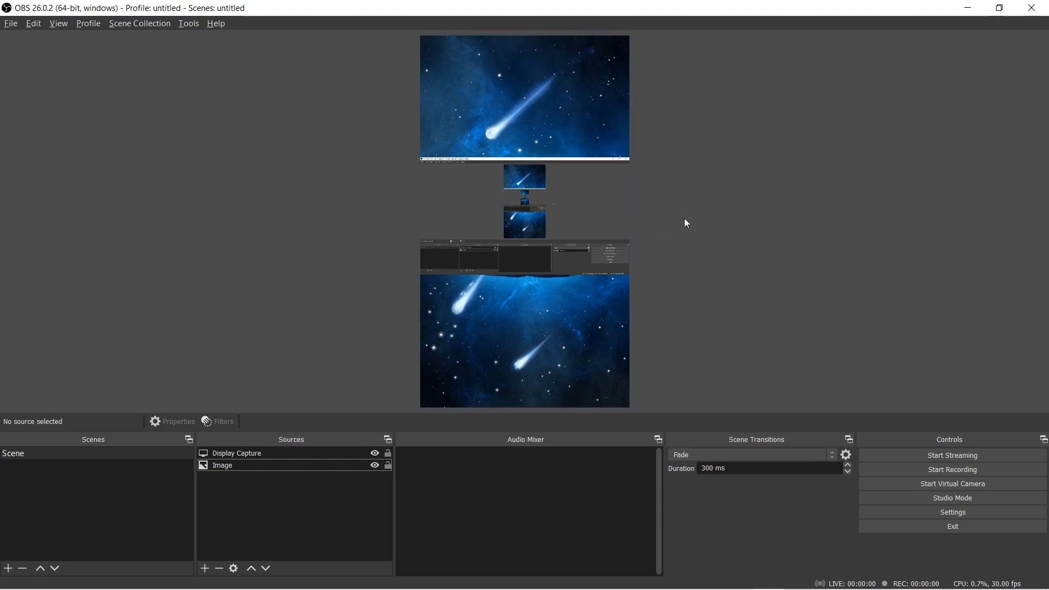
- Switch to Yellow Duck and log in to Instagram with the account username and password, keeping commenting and saving to Story enabled
click(967, 8)
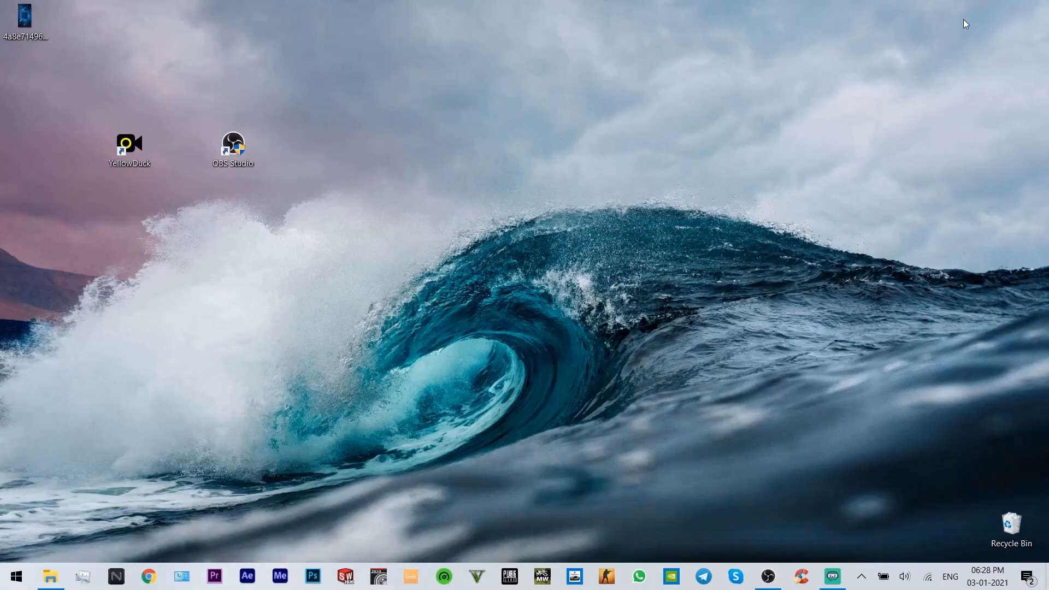
double_click(131, 147)
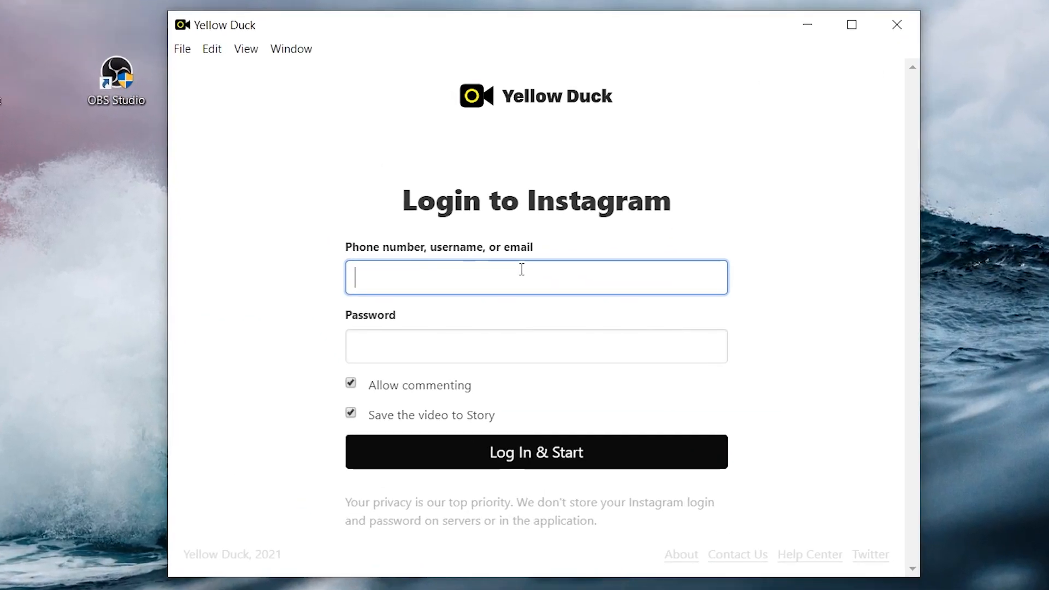
text(**************)
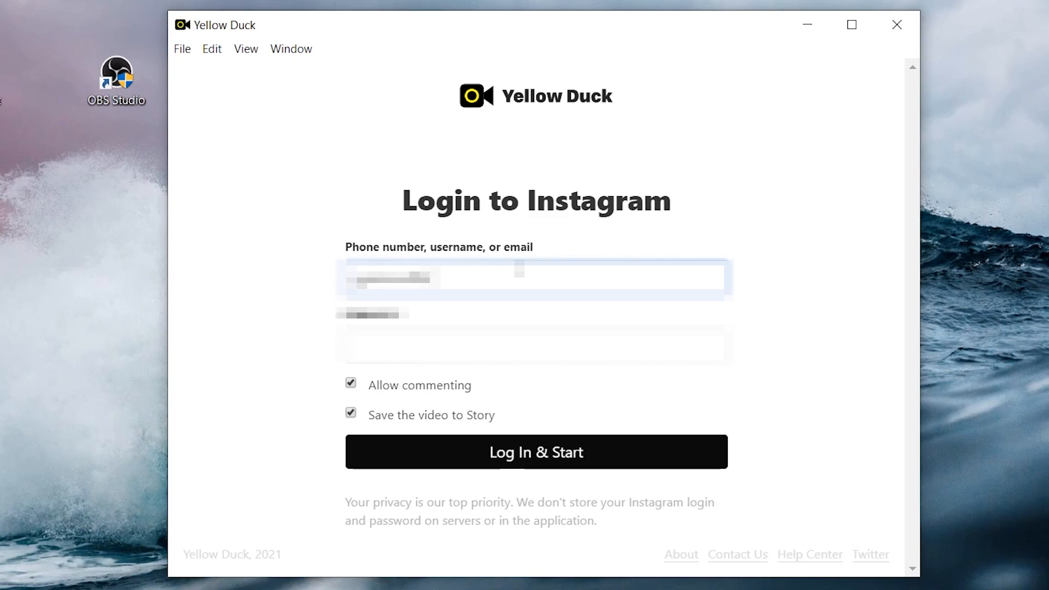
click(440, 340)
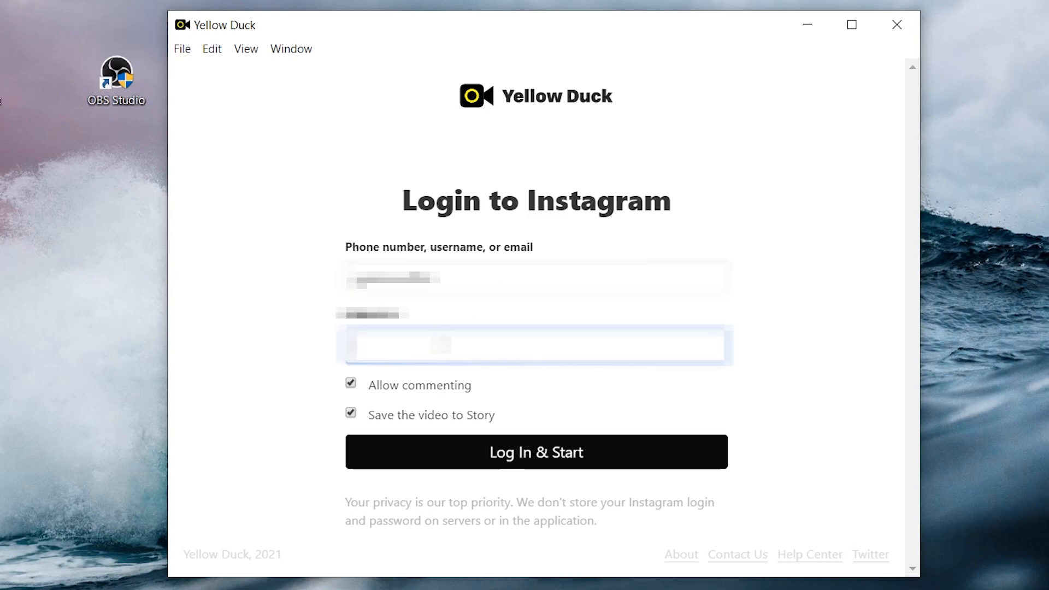
text(******)
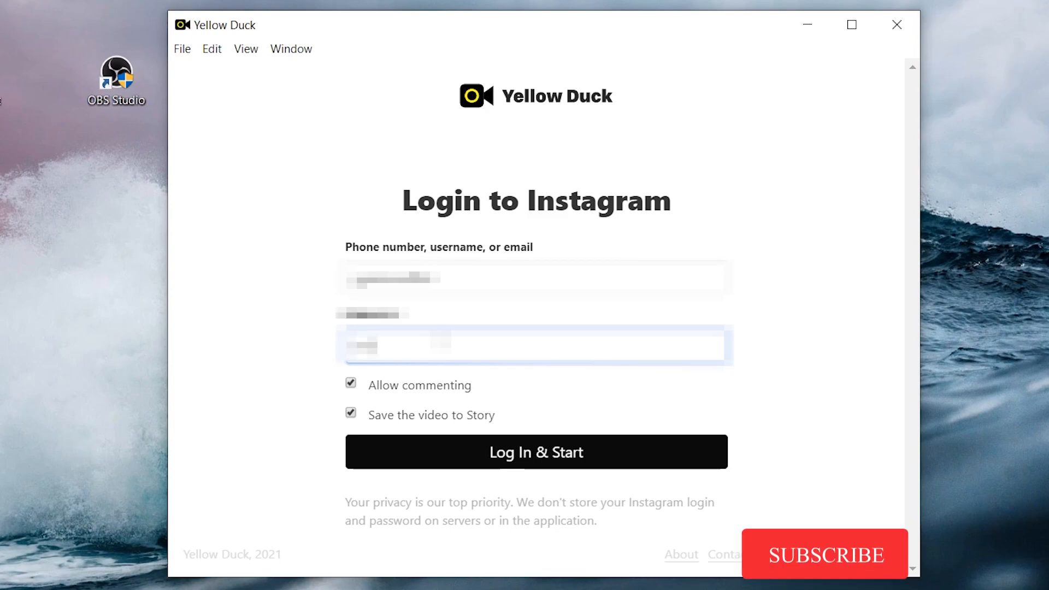
text(****)
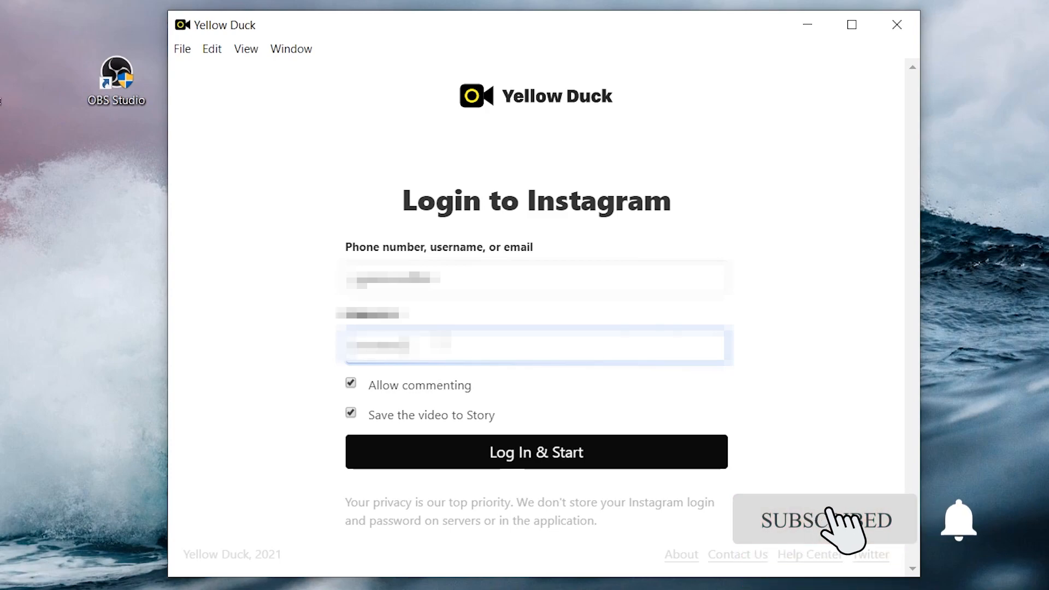
text(*****)
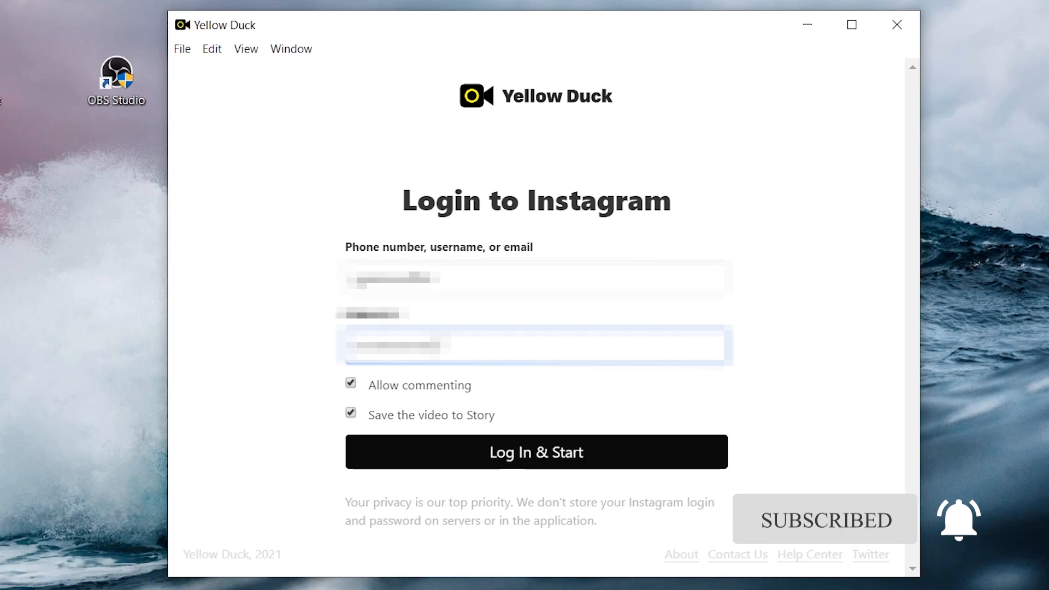
click(463, 451)
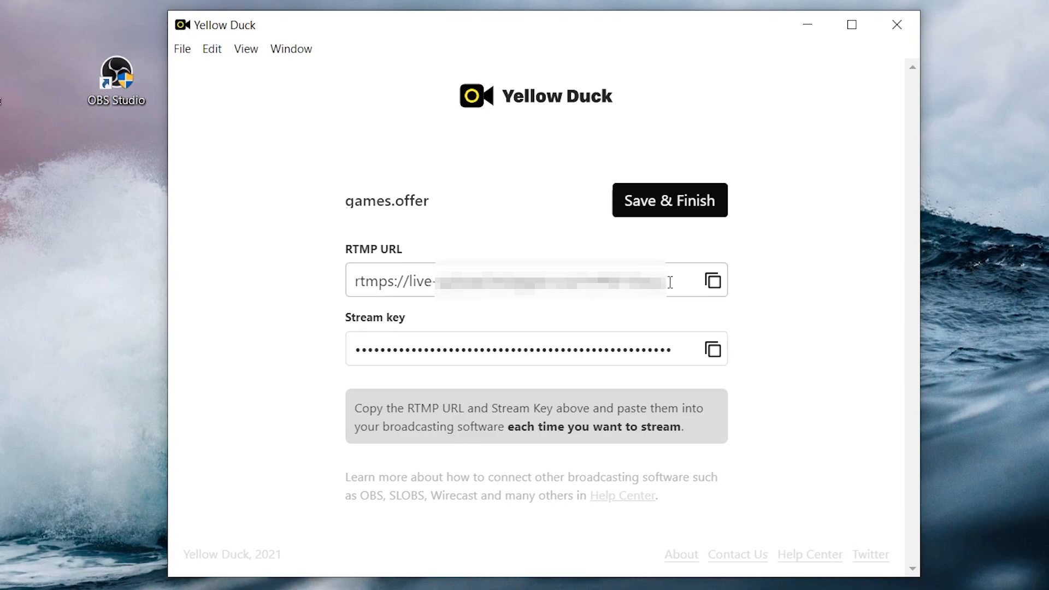
- Copy the RTMP URL from Yellow Duck, set the OBS stream service to Custom and paste the URL as the server
click(713, 282)
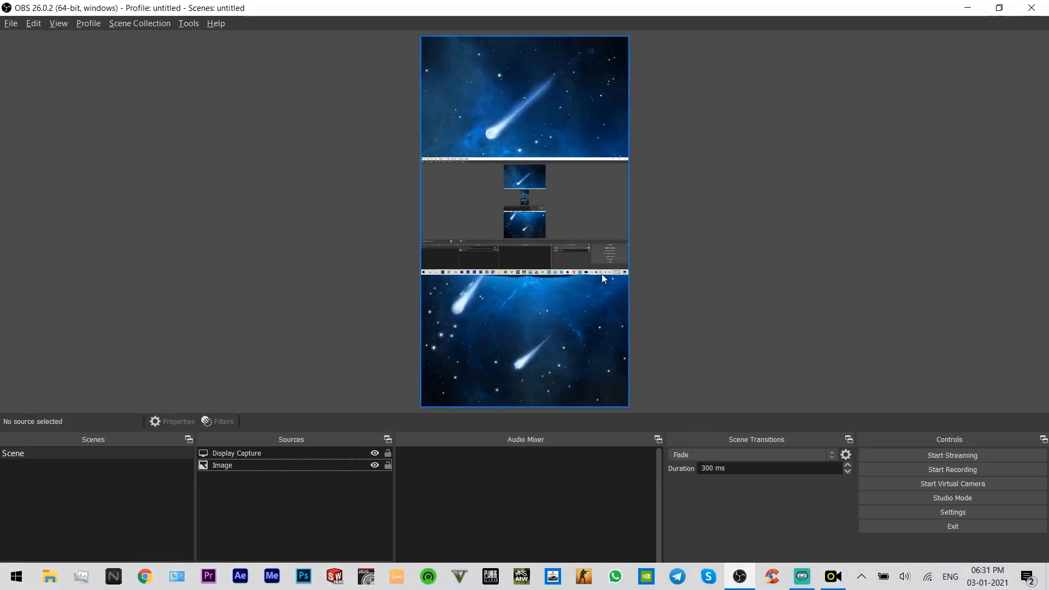
click(900, 514)
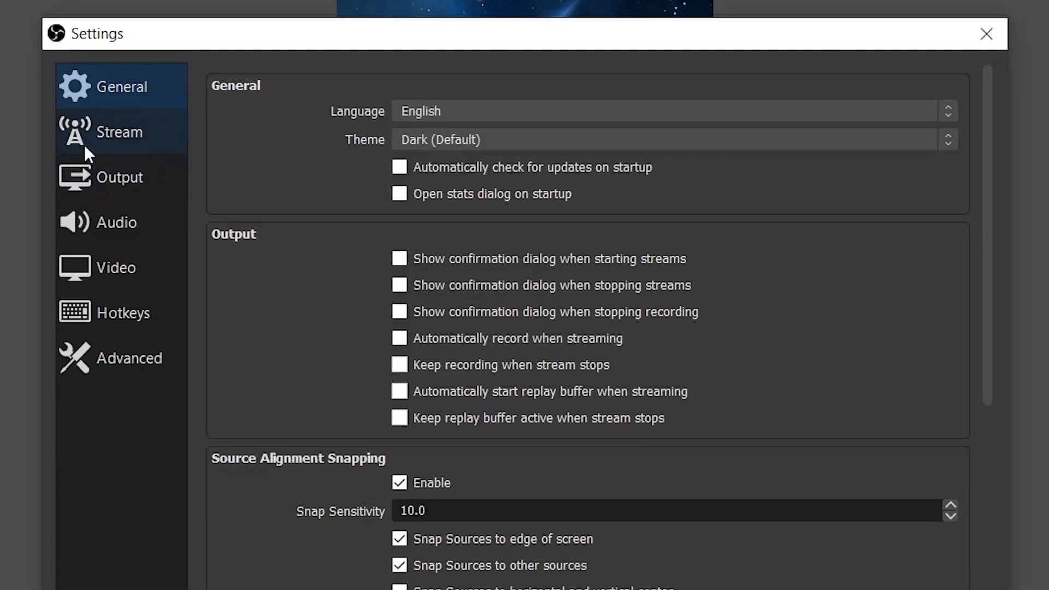
click(281, 149)
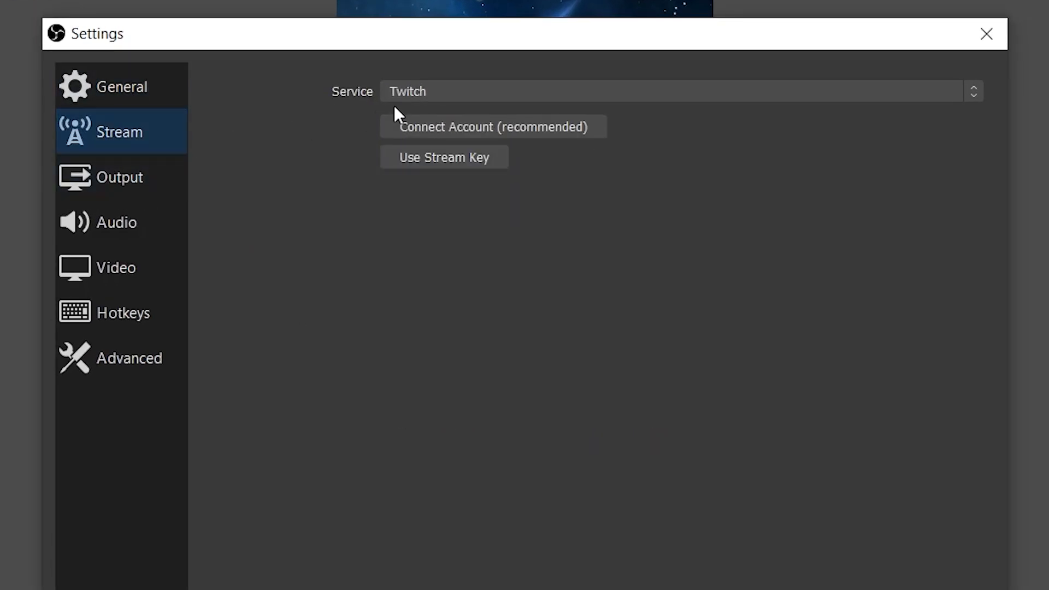
click(451, 97)
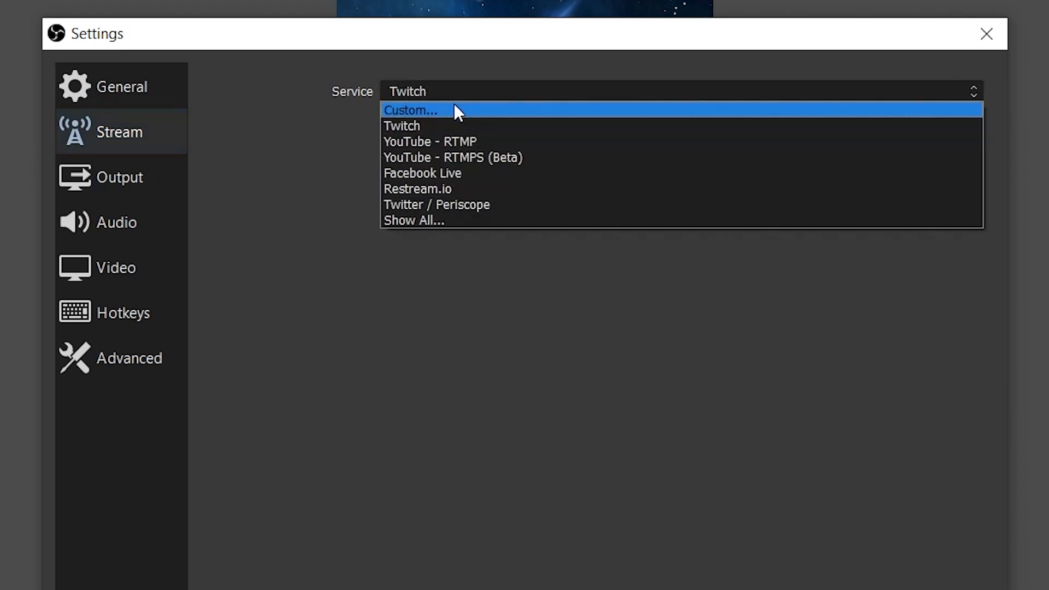
click(455, 105)
click(429, 128)
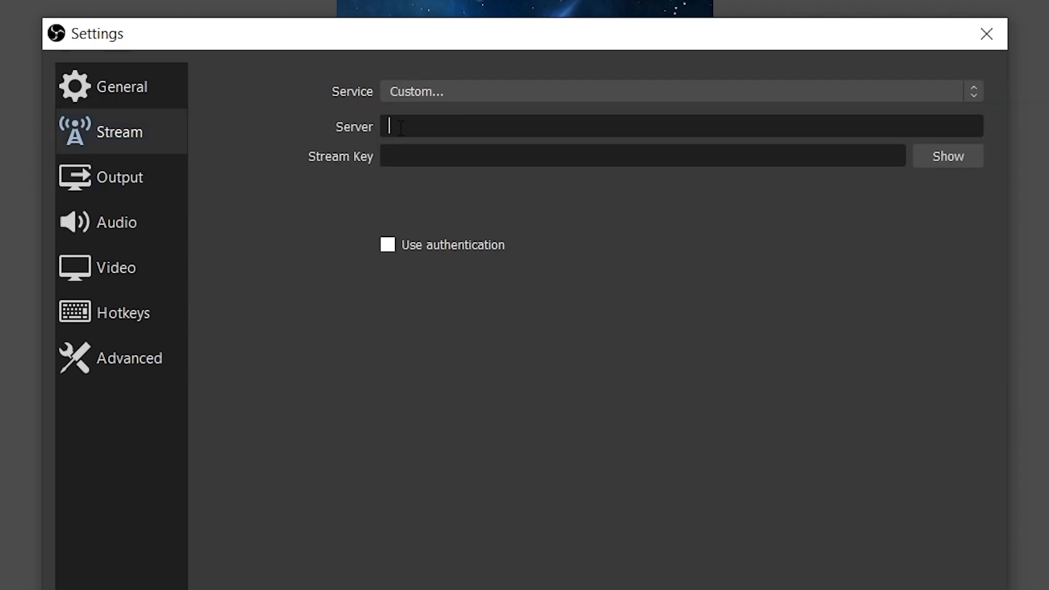
key(ctrl+v)
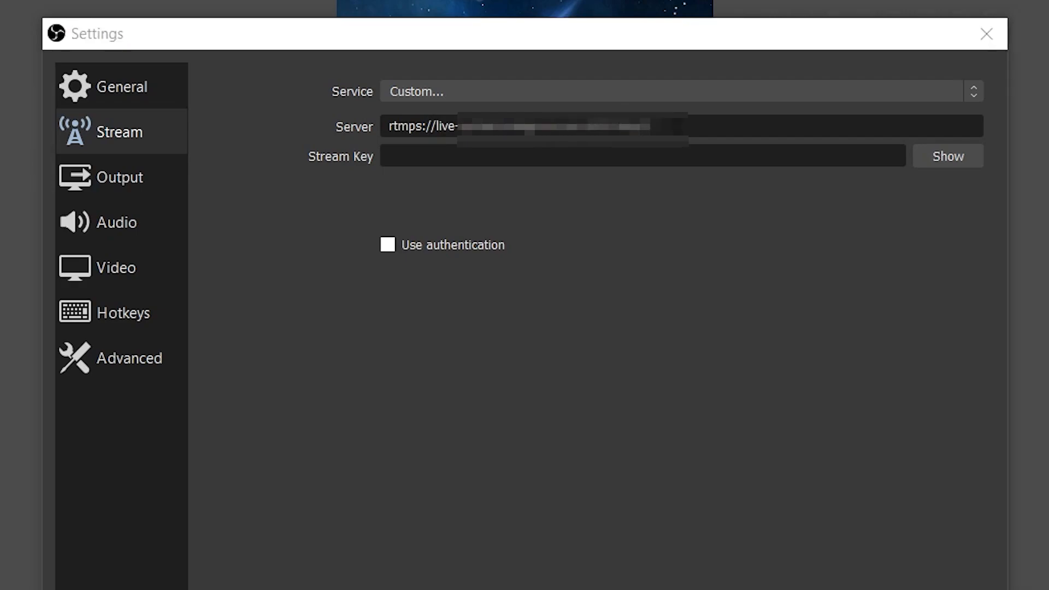
- Paste the stream key from Yellow Duck into the OBS stream settings, save them and start streaming
key(alt+Tab)
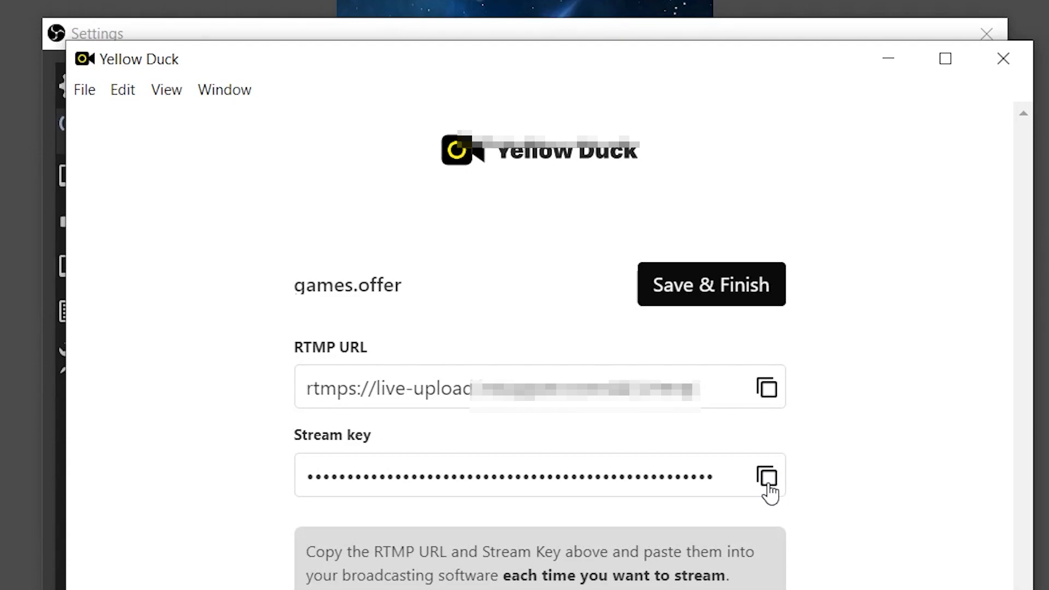
key(alt+Tab)
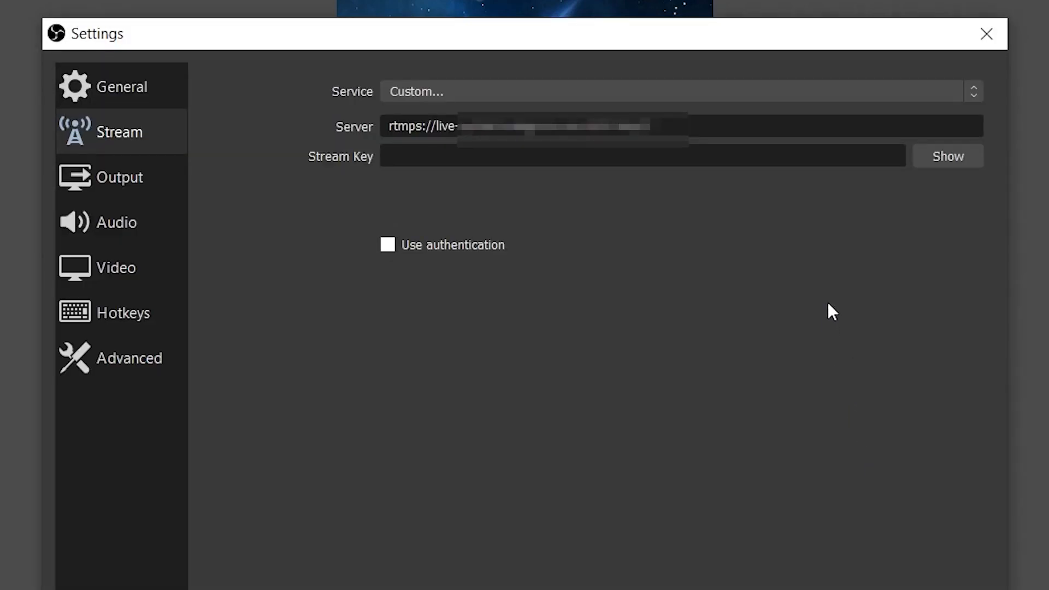
click(798, 156)
key(ctrl+v)
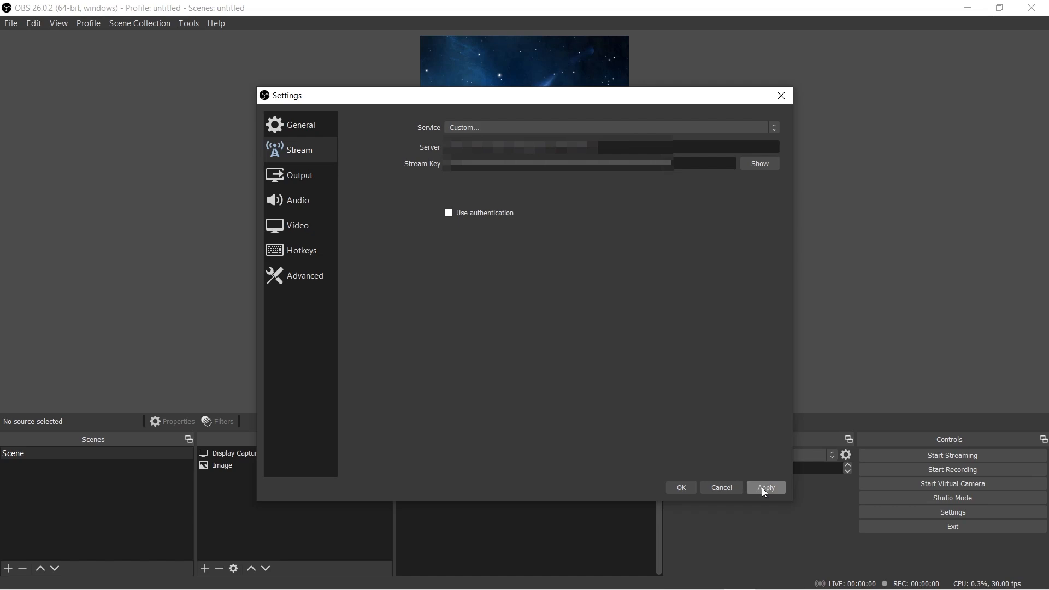
click(682, 488)
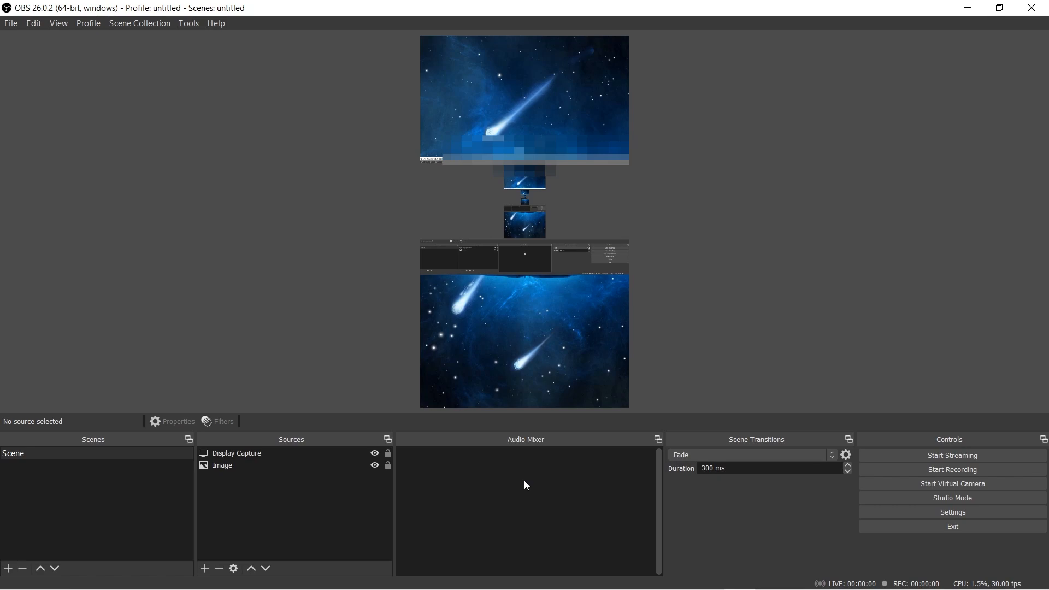
click(888, 455)
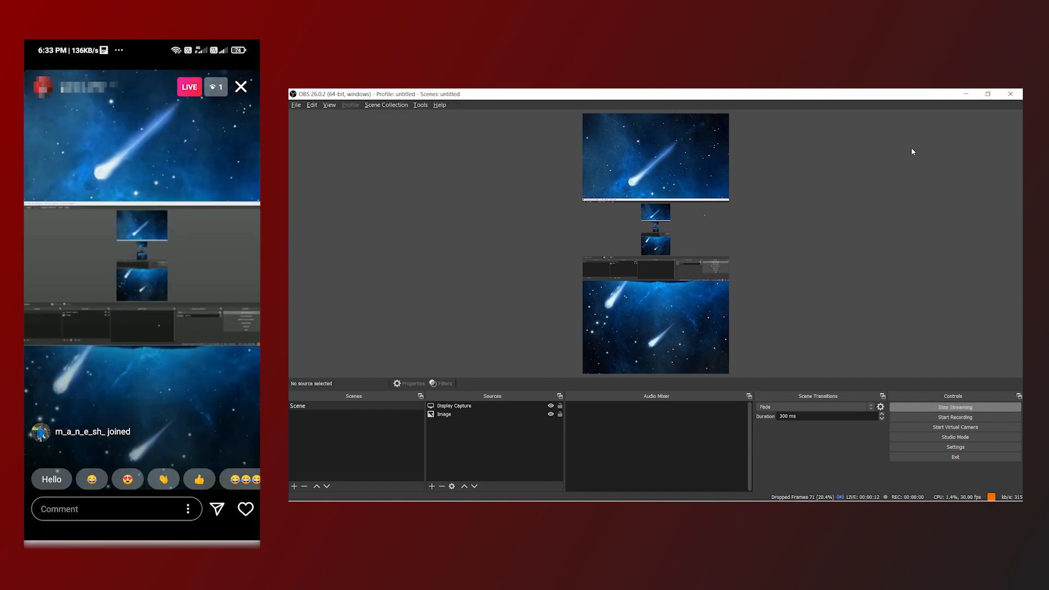
- Minimize OBS and browse the HDD02 and SSD drives in File Explorer to check the live screen capture
click(965, 98)
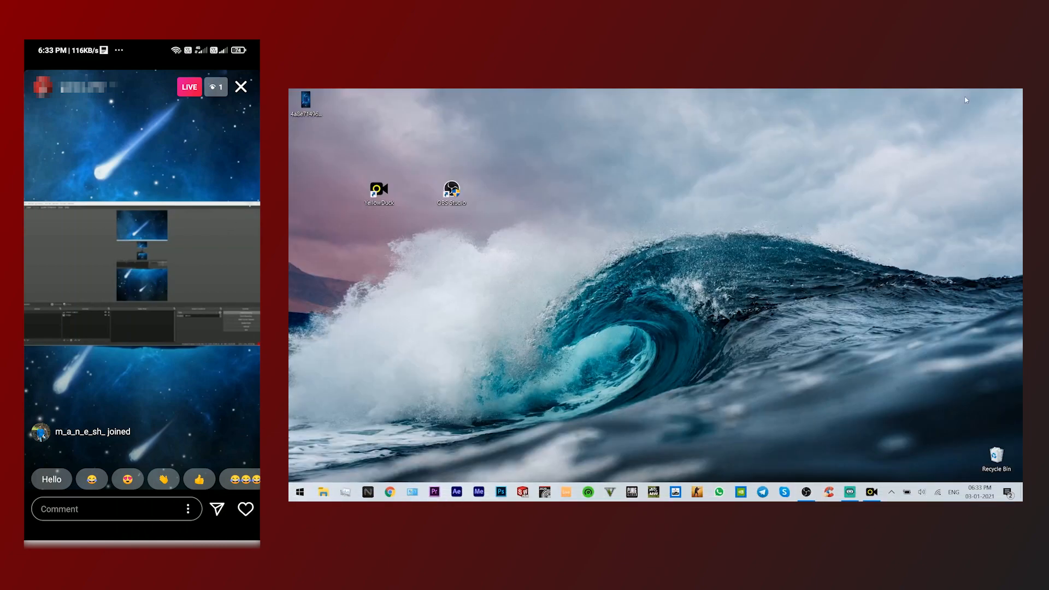
click(323, 491)
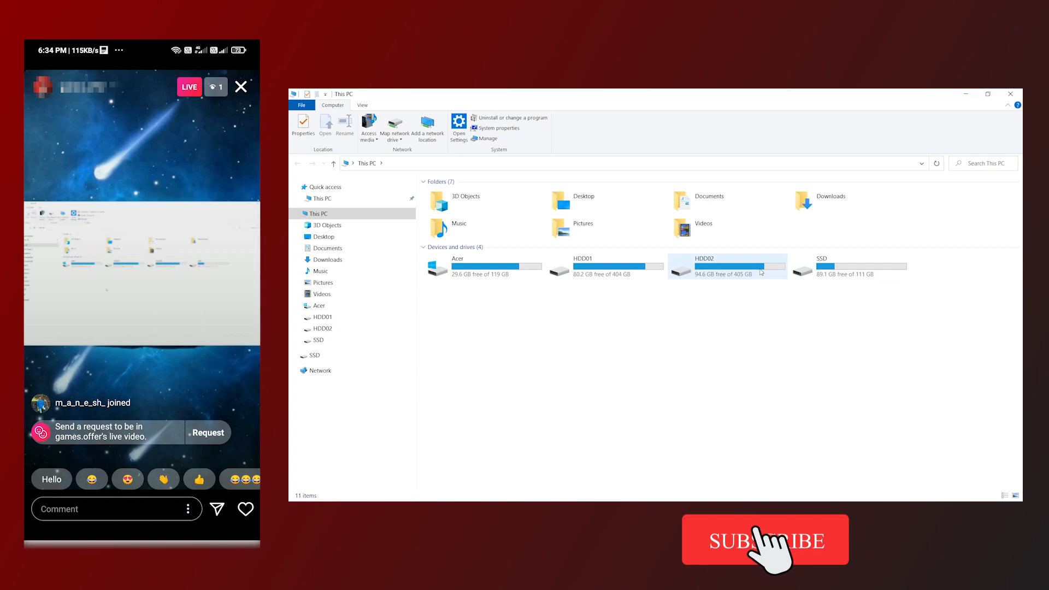
double_click(761, 272)
click(360, 341)
click(357, 330)
click(1010, 94)
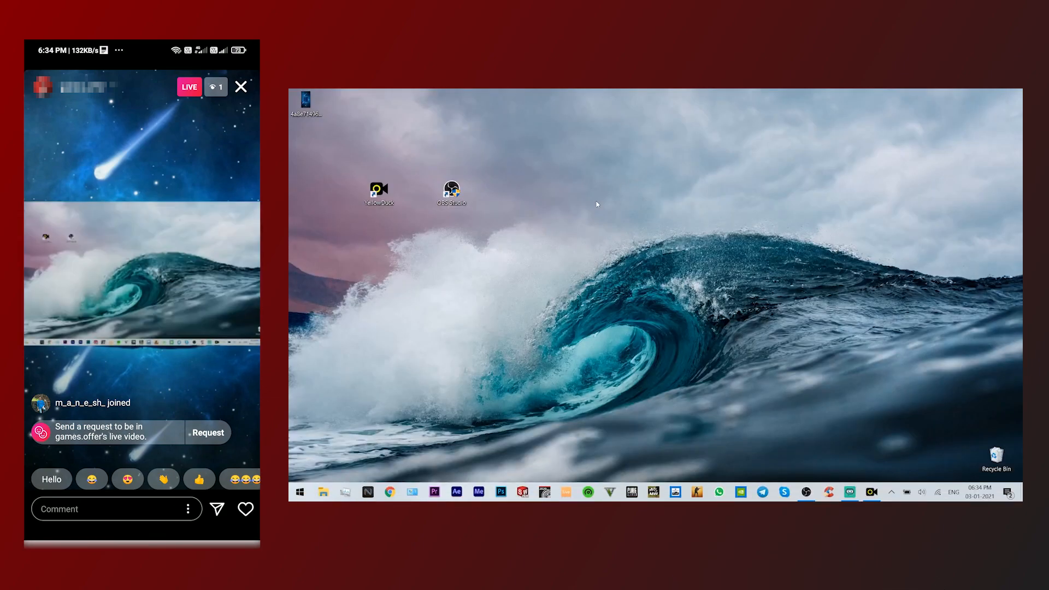
- View the System display page in Windows Settings on the live capture, then leave Settings
key(super)
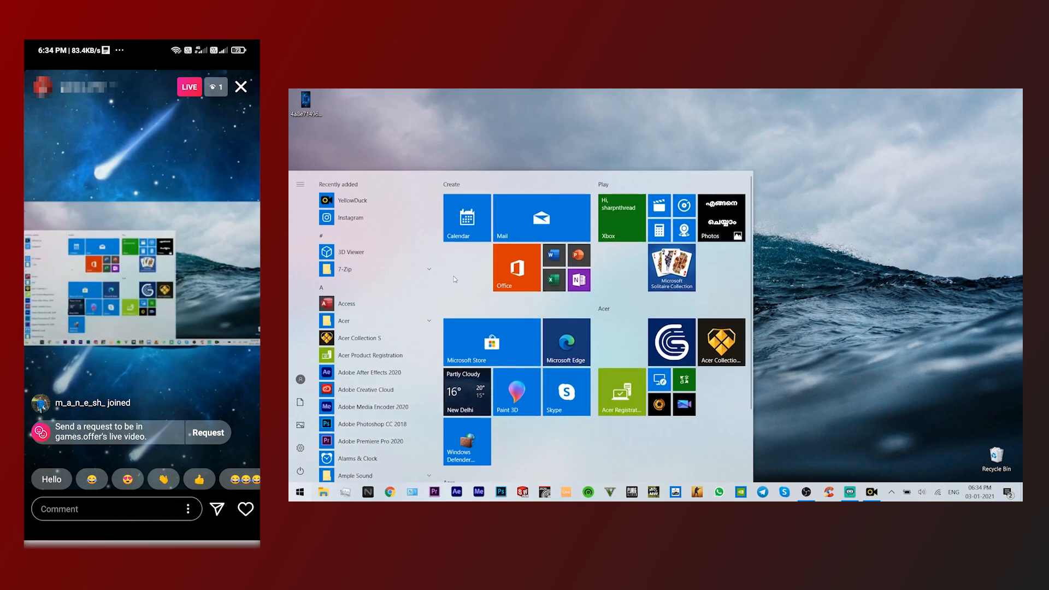
click(300, 448)
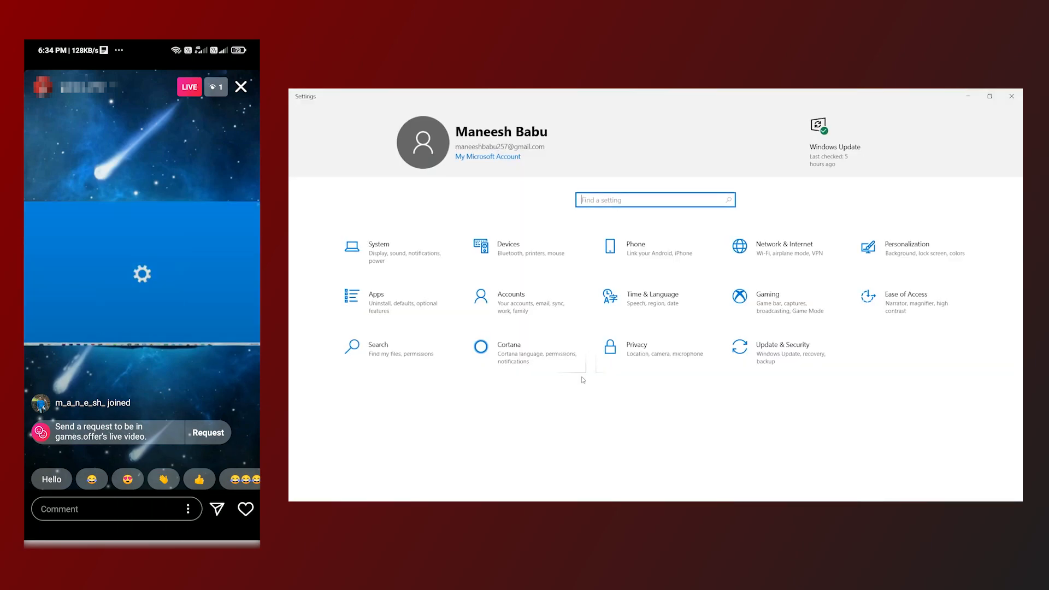
click(451, 267)
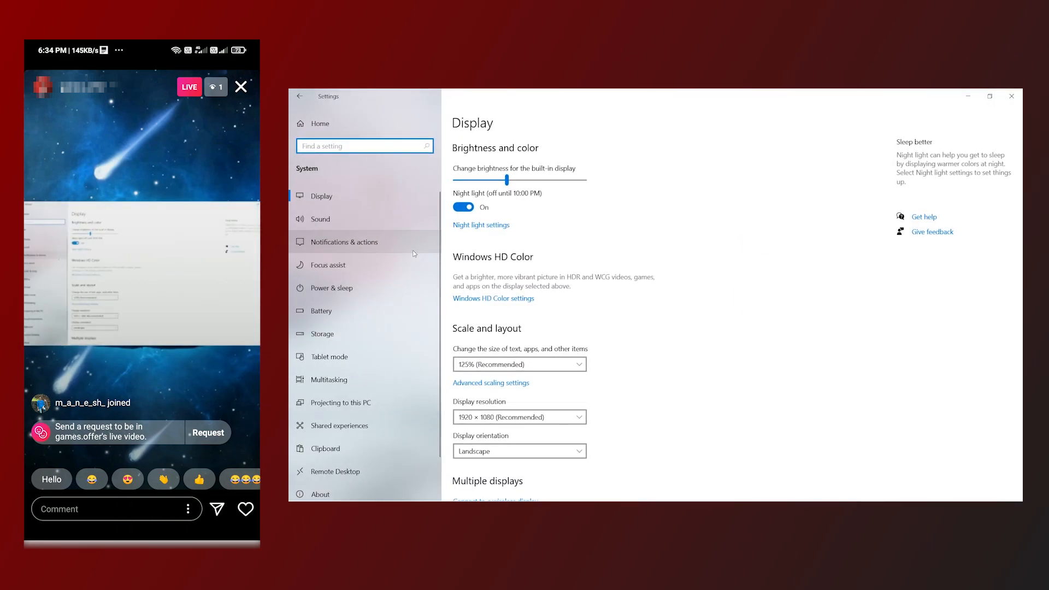
click(300, 96)
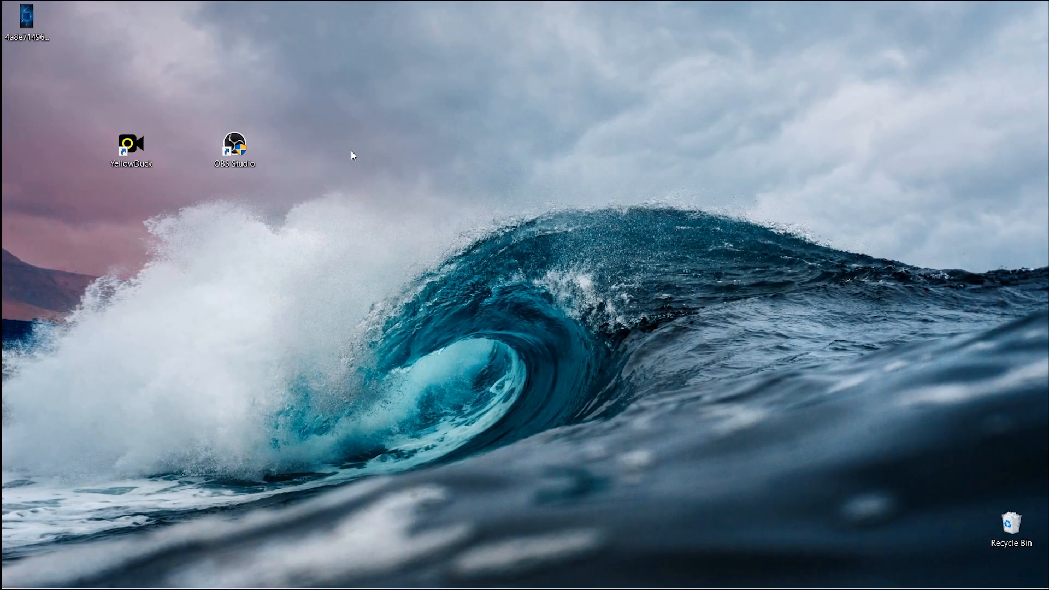
- Switch back to OBS, stop streaming and close the program
key(alt+Tab)
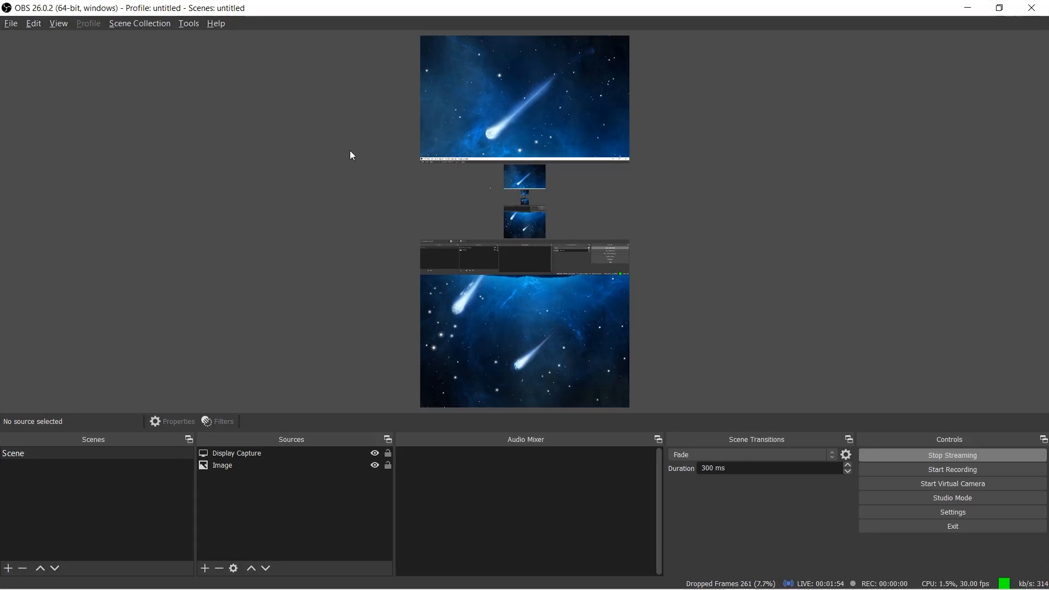
click(910, 451)
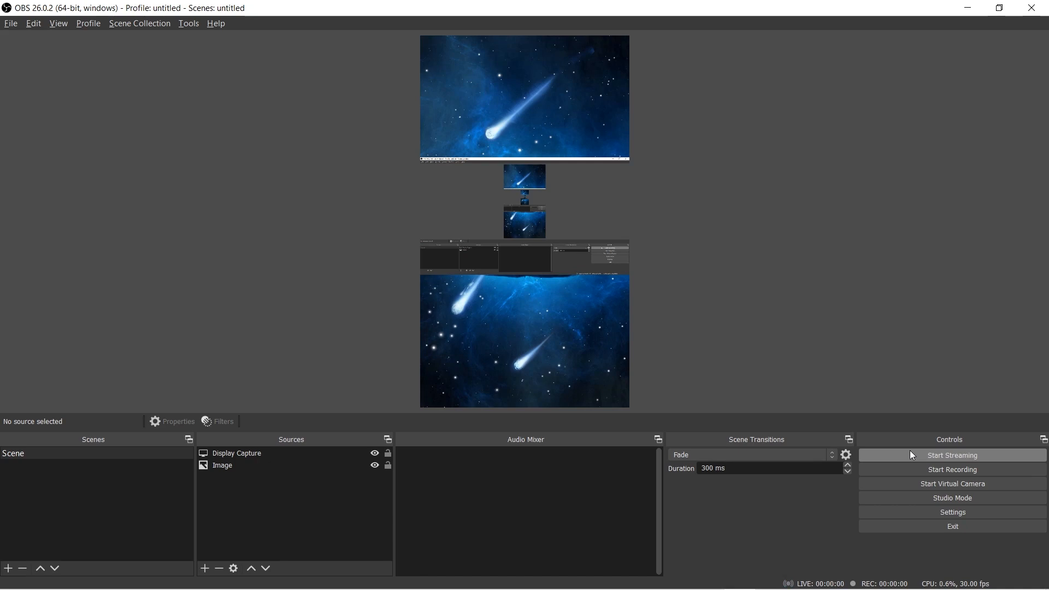
click(1037, 9)
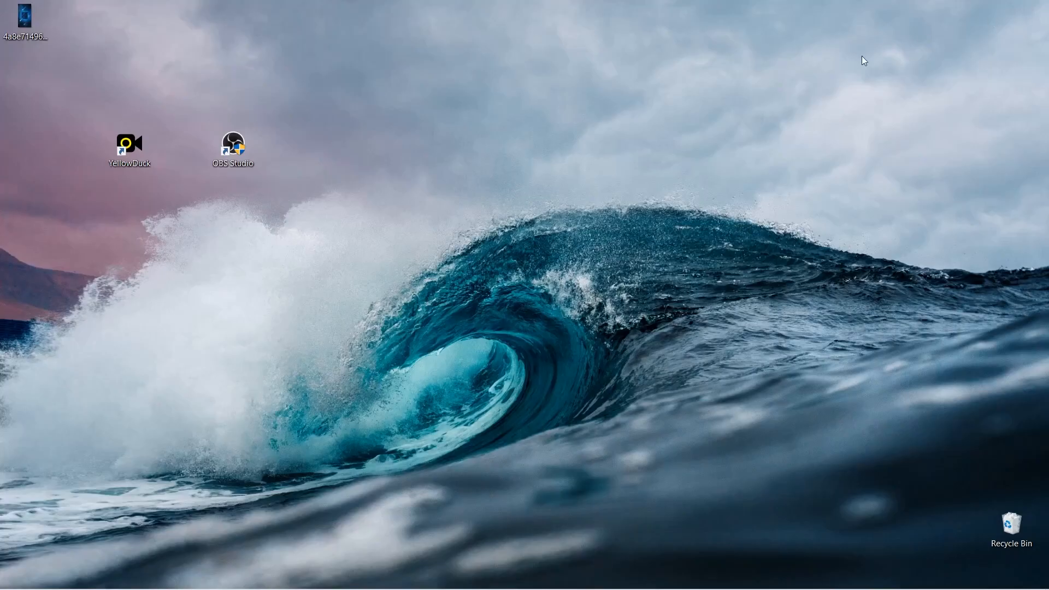
- Switch to Yellow Duck, save and finish the live stream, confirm ending it and close the window
mouse_move(744, 587)
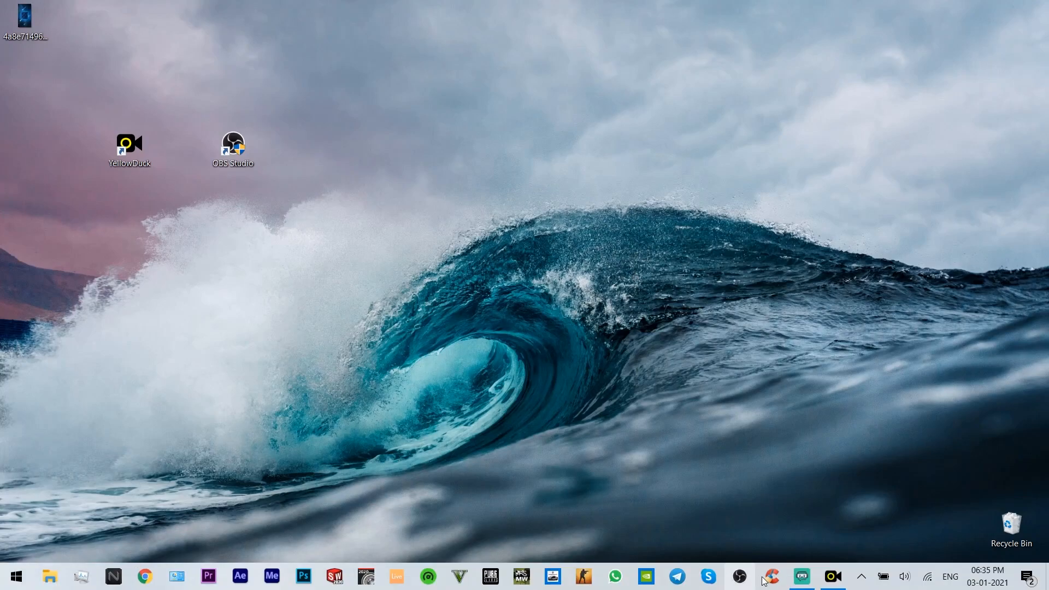
click(832, 578)
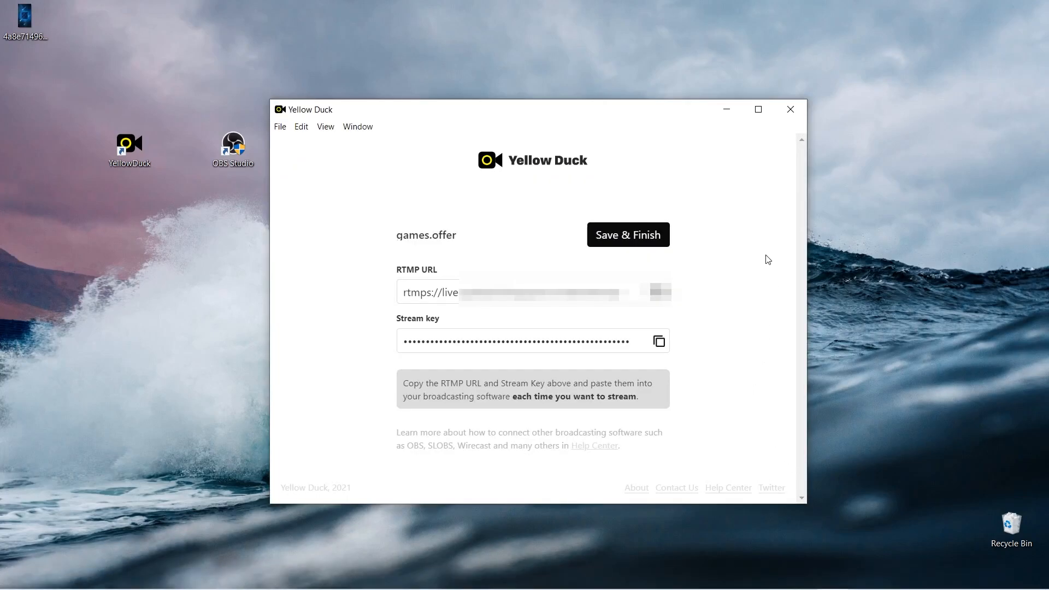
click(645, 241)
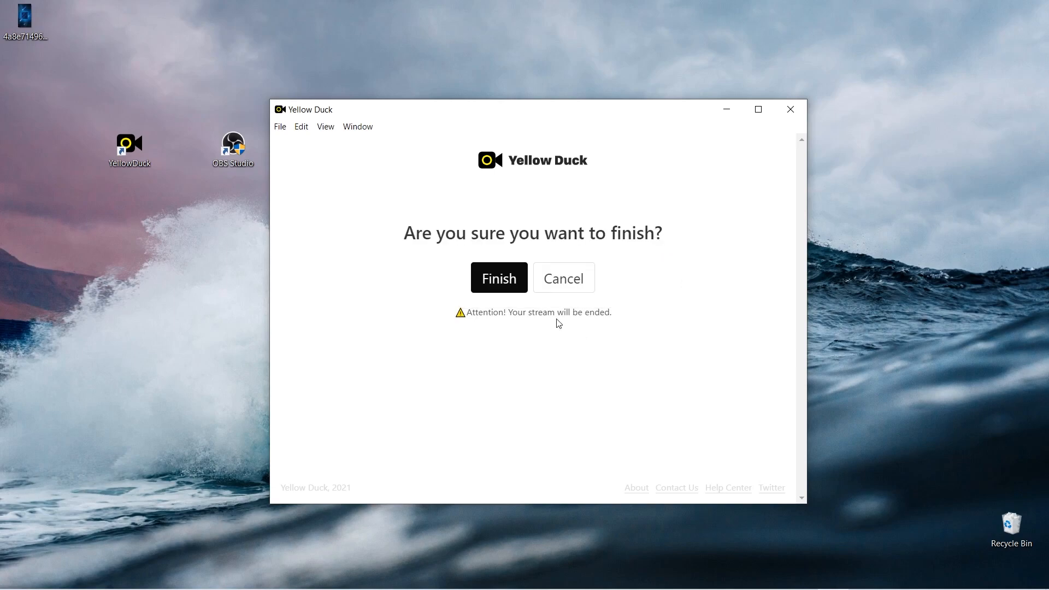
click(500, 282)
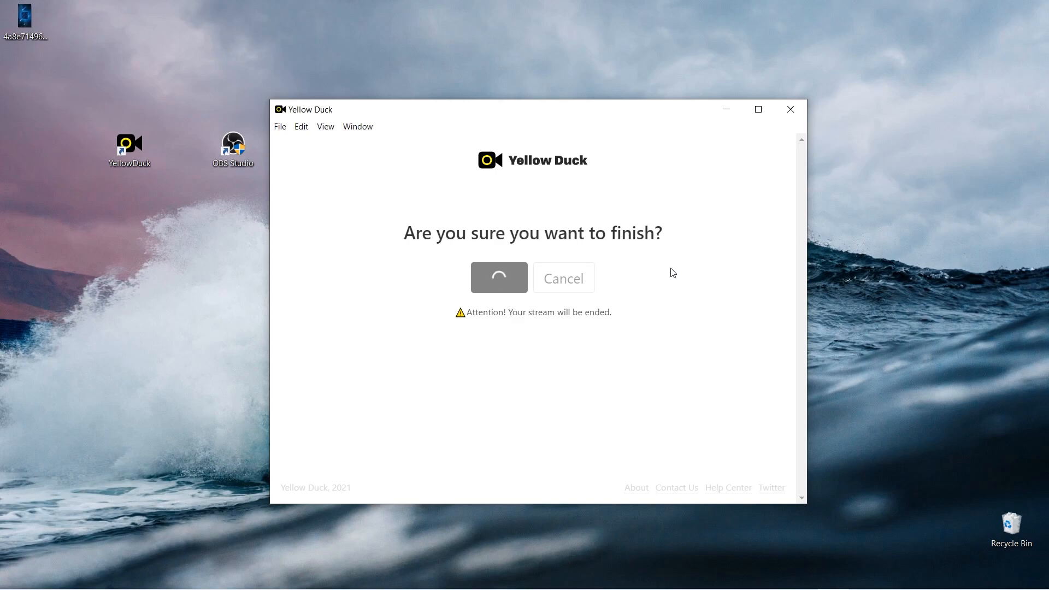
click(787, 112)
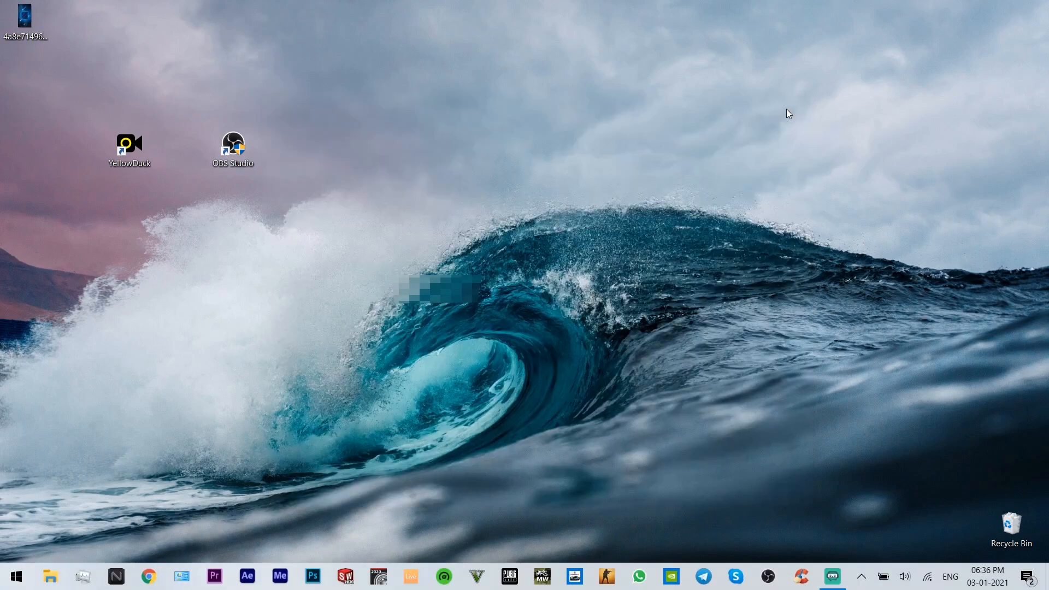